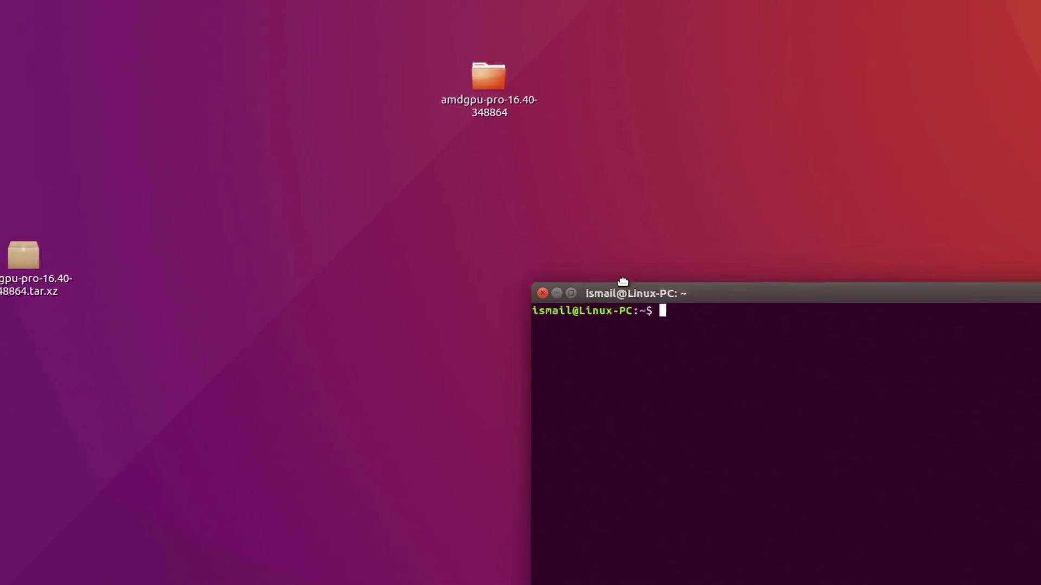
Run lspci -k | grep -EA2 'VGA|3D' showing the R7 260X on amdgpu, widening the terminal
{"action": "left_click_drag", "start_coordinate": [623, 284], "coordinate": [305, 118]}
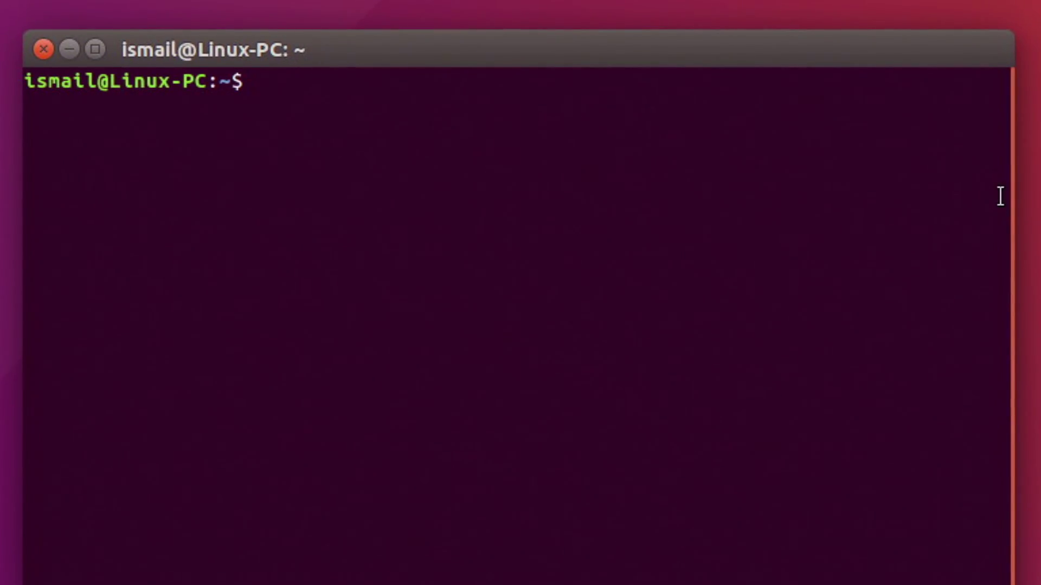
{"action": "type", "text": "lspci"}
{"action": "type", "text": " -k "}
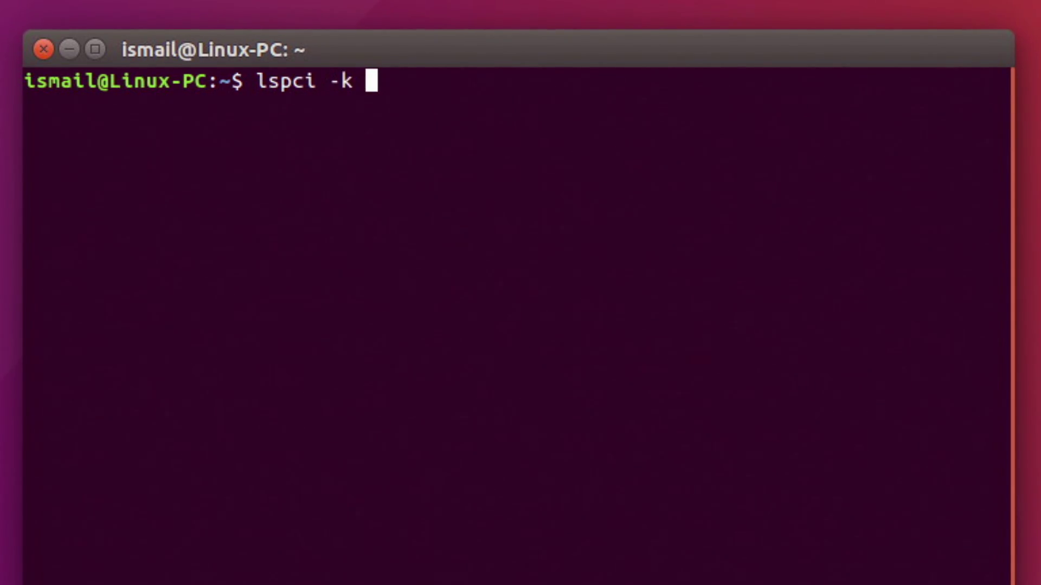
{"action": "type", "text": "| "}
{"action": "type", "text": "grep"}
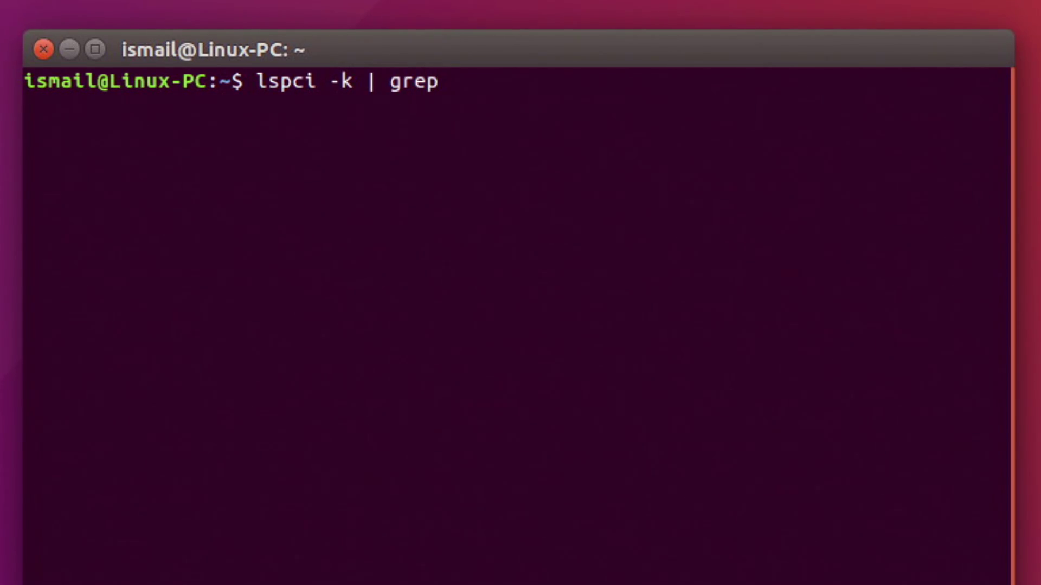
{"action": "type", "text": " -E"}
{"action": "type", "text": "A2 "}
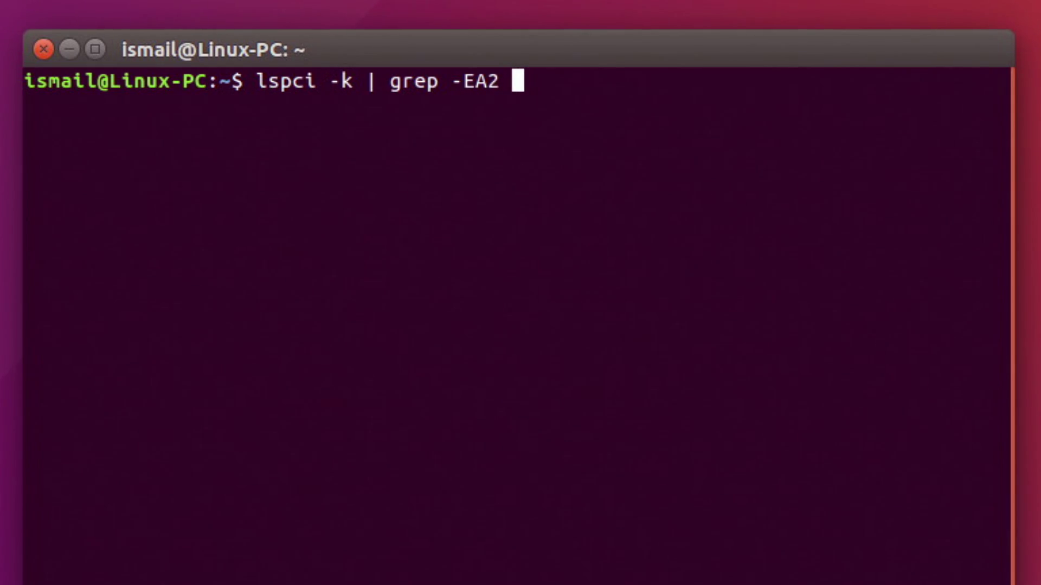
{"action": "type", "text": "'VGA|"}
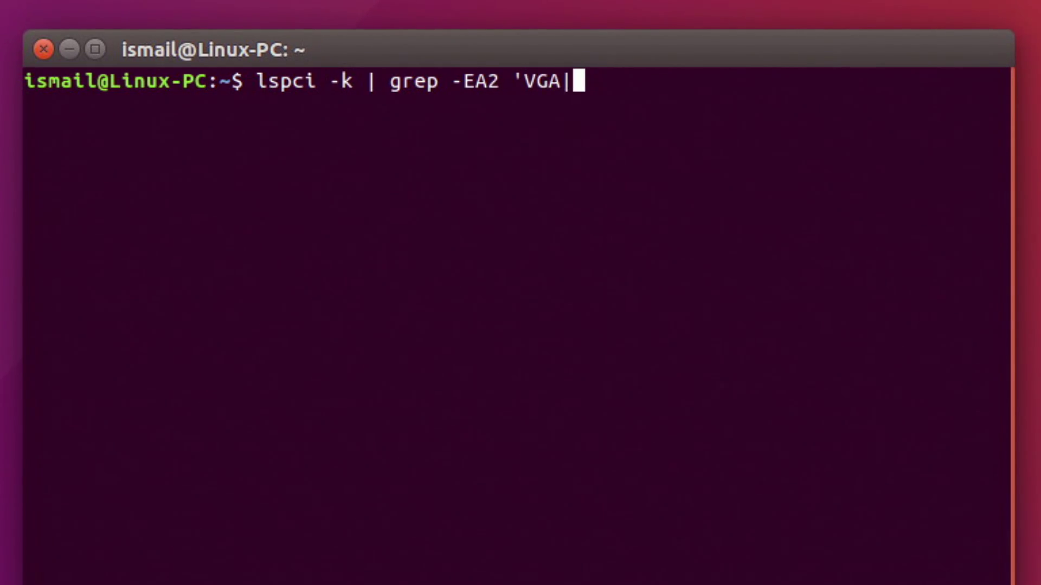
{"action": "type", "text": "3D"}
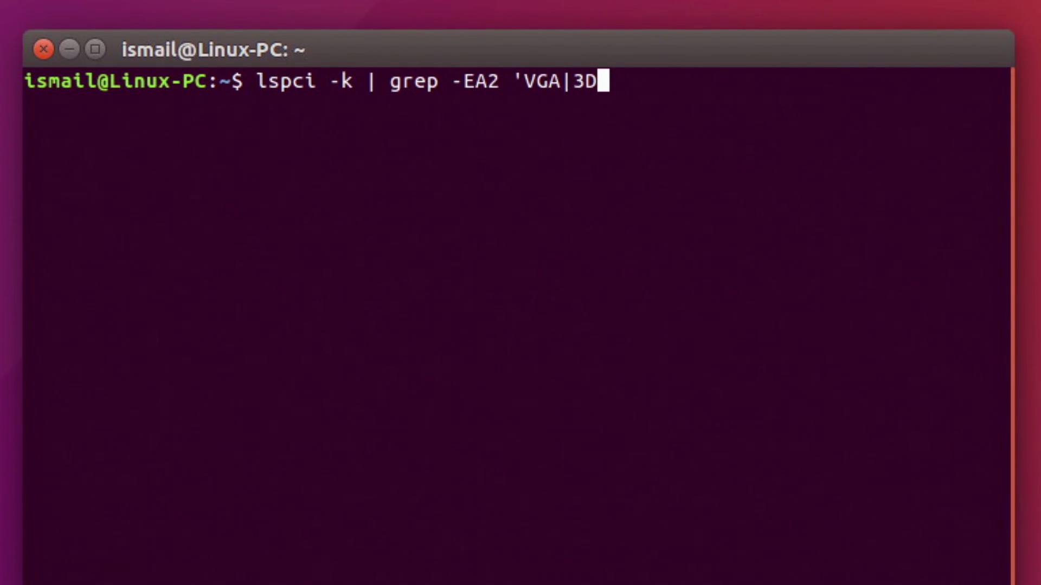
{"action": "type", "text": "'"}
{"action": "key", "text": "Return"}
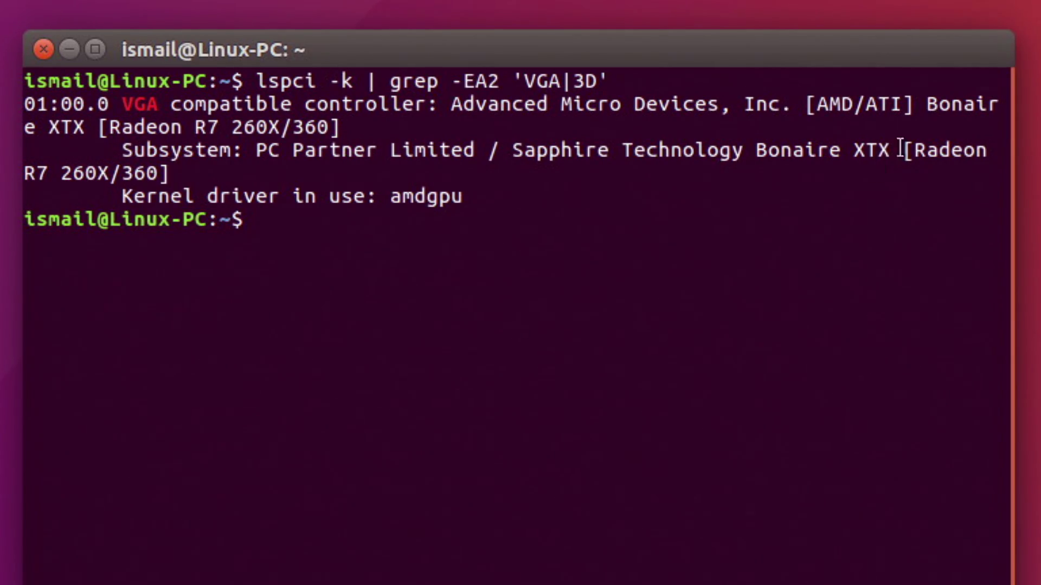
{"action": "left_click_drag", "start_coordinate": [1013, 167], "coordinate": [1040, 167]}
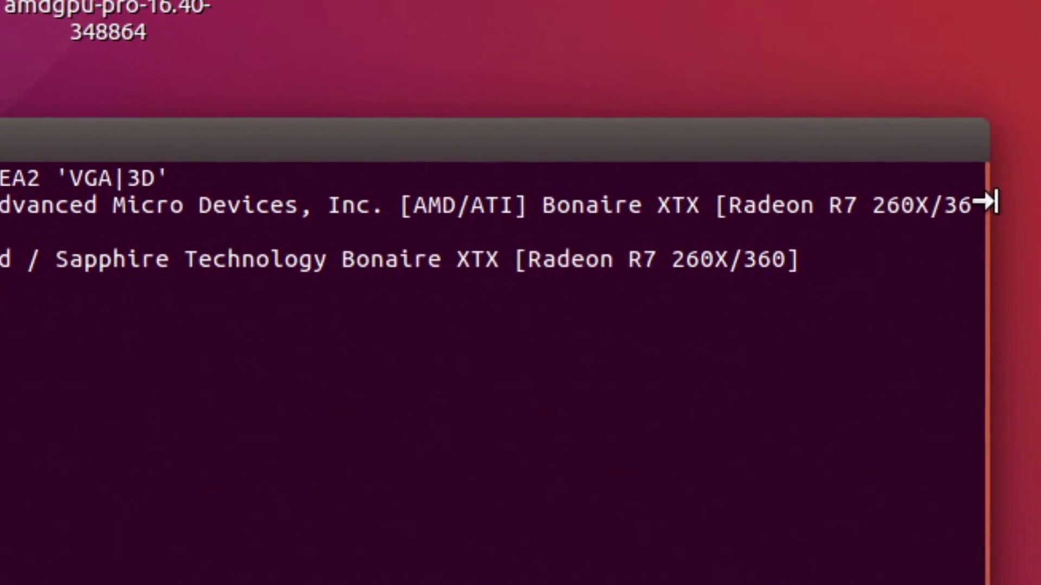
{"action": "left_click_drag", "start_coordinate": [990, 203], "coordinate": [1040, 204]}
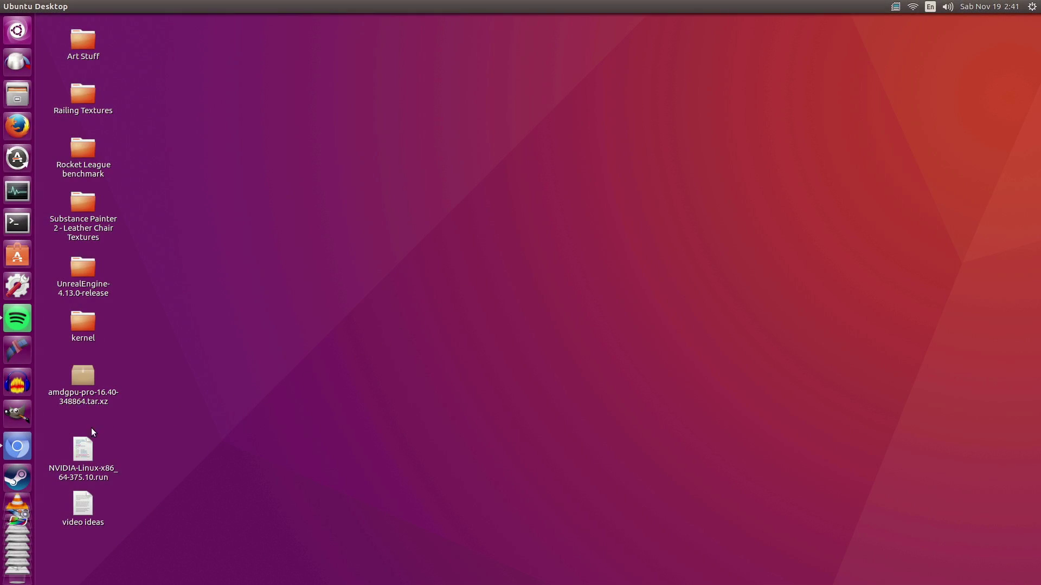
Open Chromium and follow the 'Download Drivers - AMD.com' result for 'amd driver'
{"action": "left_click", "coordinate": [17, 447]}
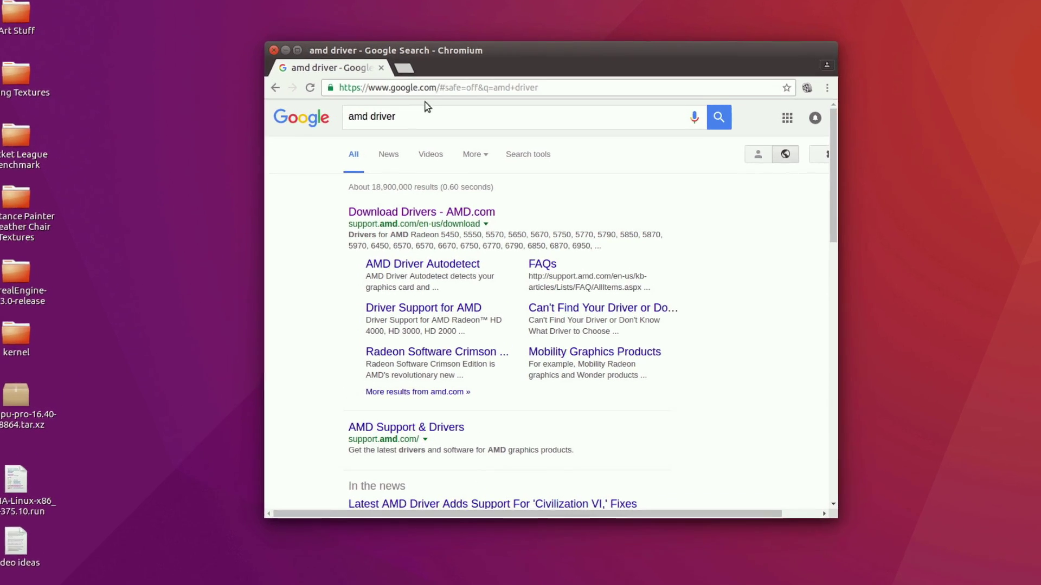
{"action": "left_click", "coordinate": [407, 134]}
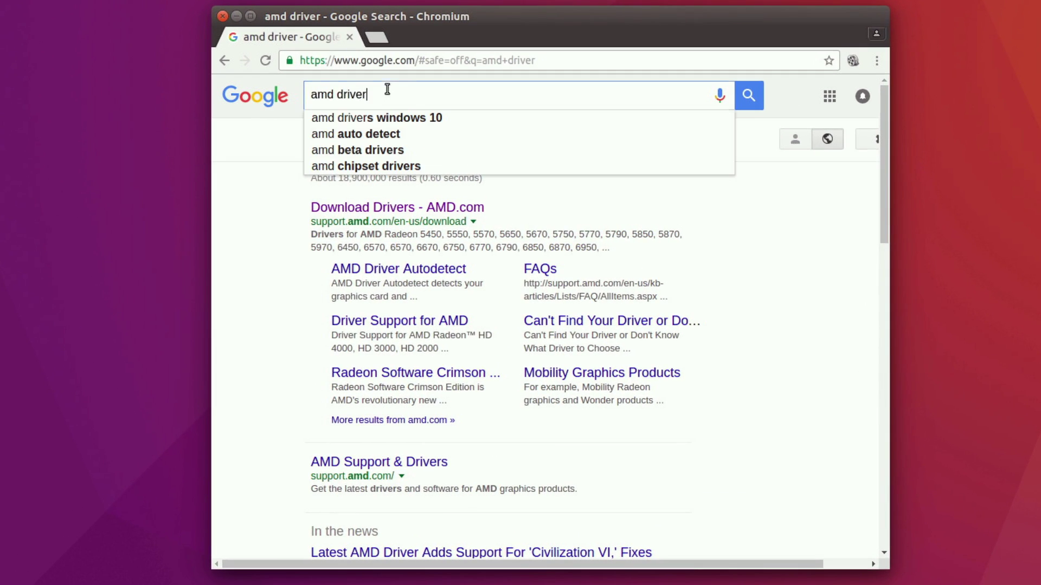
{"action": "left_click_drag", "start_coordinate": [407, 134], "coordinate": [362, 134]}
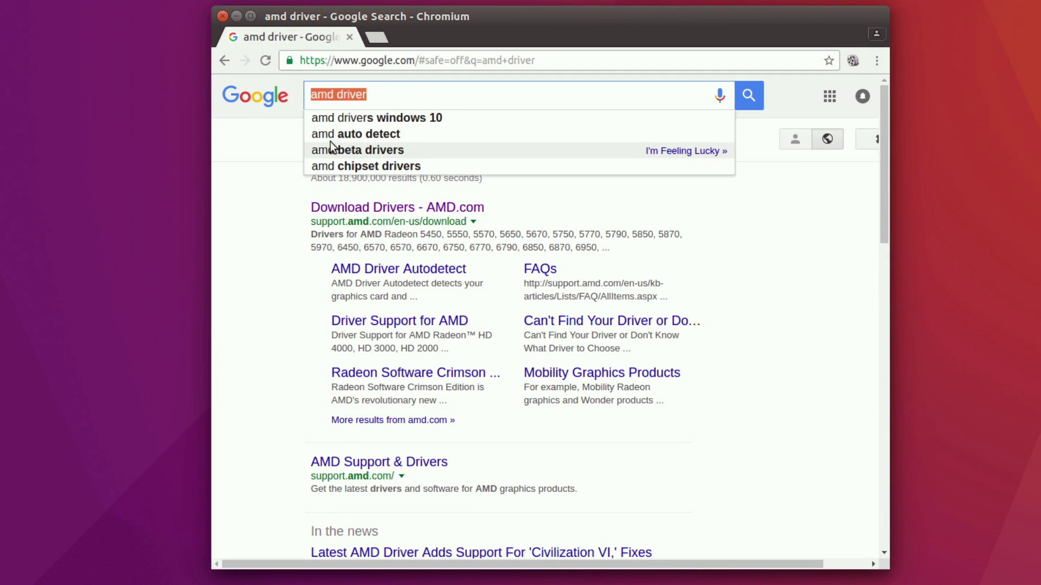
{"action": "left_click", "coordinate": [277, 193]}
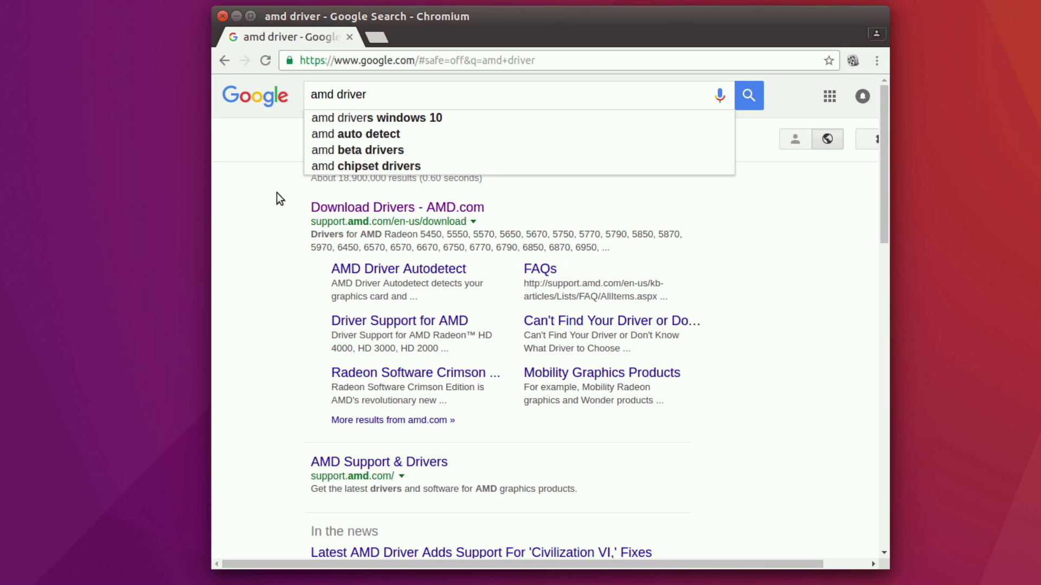
{"action": "left_click", "coordinate": [360, 208]}
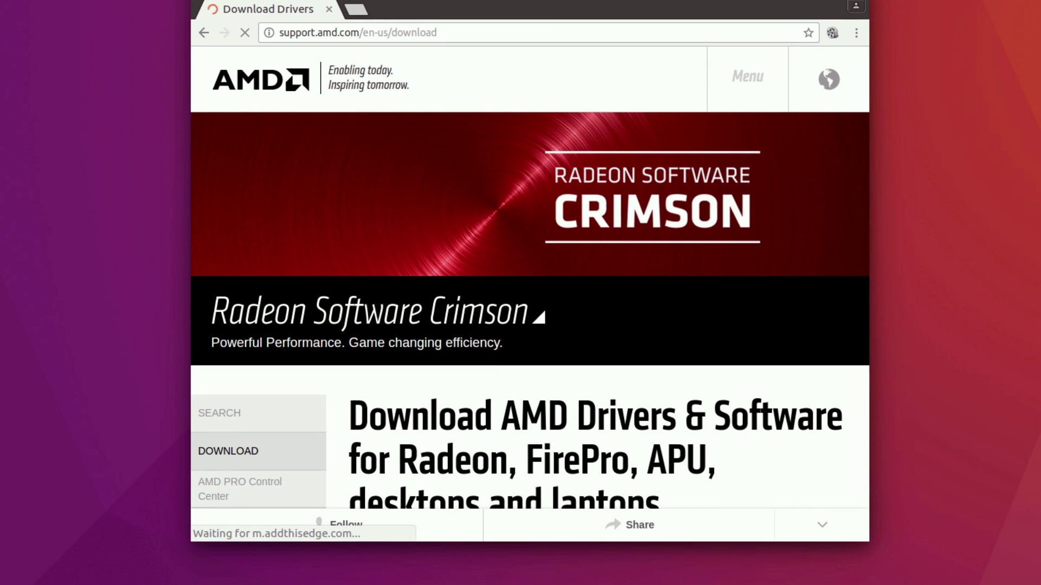
{"action": "scroll", "coordinate": [636, 244], "scroll_direction": "down", "scroll_amount": 5}
{"action": "scroll", "coordinate": [636, 244], "scroll_direction": "down", "scroll_amount": 5}
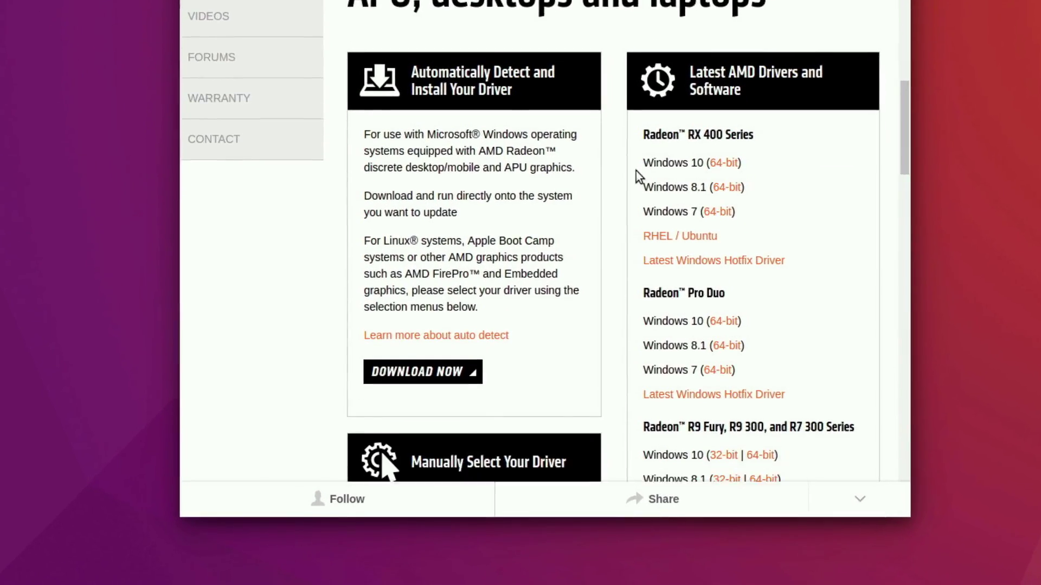
{"action": "scroll", "coordinate": [635, 170], "scroll_direction": "down", "scroll_amount": 5}
{"action": "scroll", "coordinate": [651, 122], "scroll_direction": "down", "scroll_amount": 5}
{"action": "scroll", "coordinate": [652, 81], "scroll_direction": "down", "scroll_amount": 3}
Set the driver selector to Desktop Graphics, Radeon R7 Series, R7 260X and Ubuntu x86_64
{"action": "left_click", "coordinate": [512, 41]}
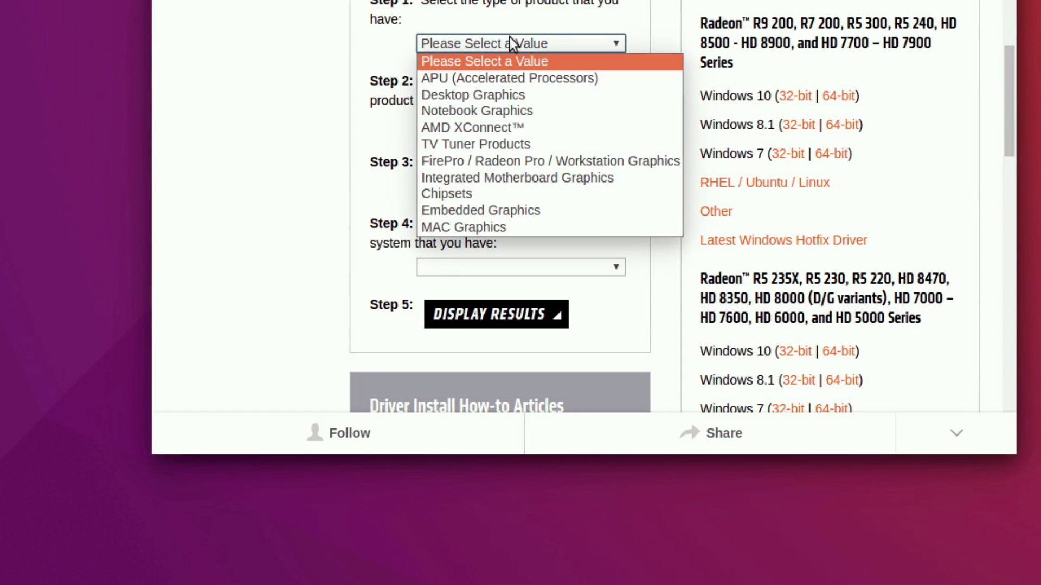
{"action": "left_click", "coordinate": [460, 94]}
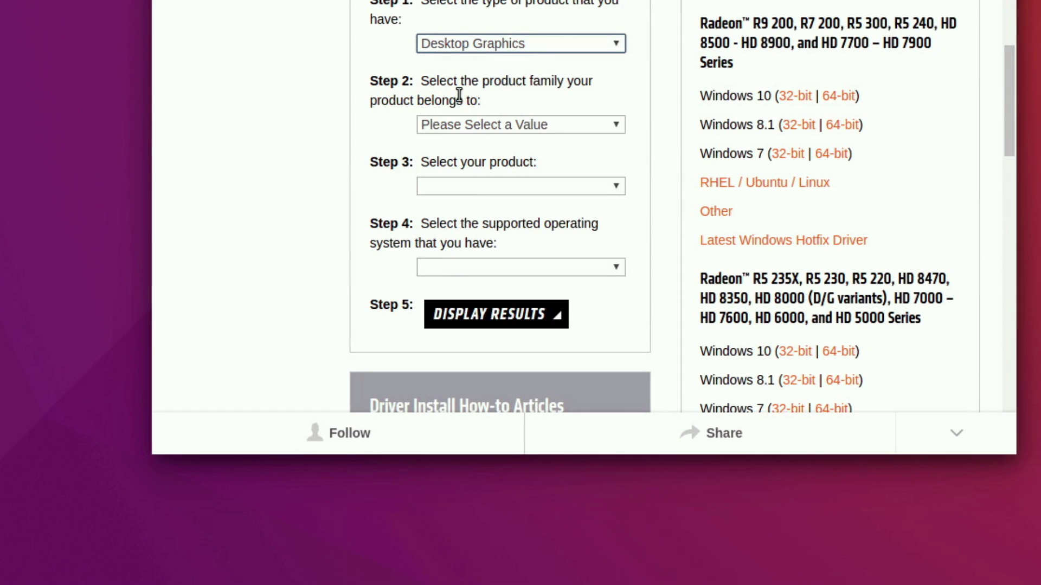
{"action": "left_click", "coordinate": [504, 128]}
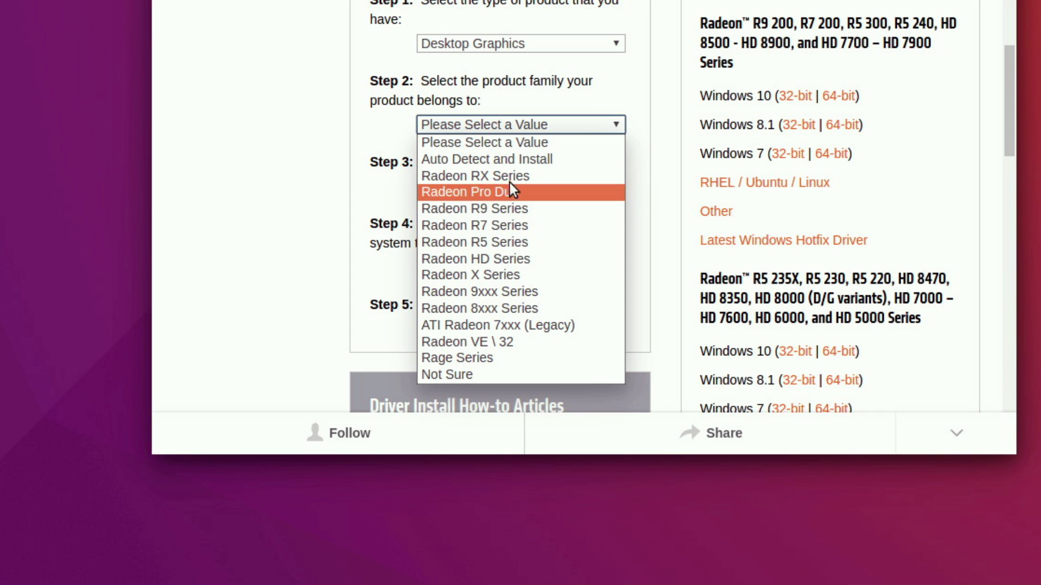
{"action": "left_click", "coordinate": [493, 226]}
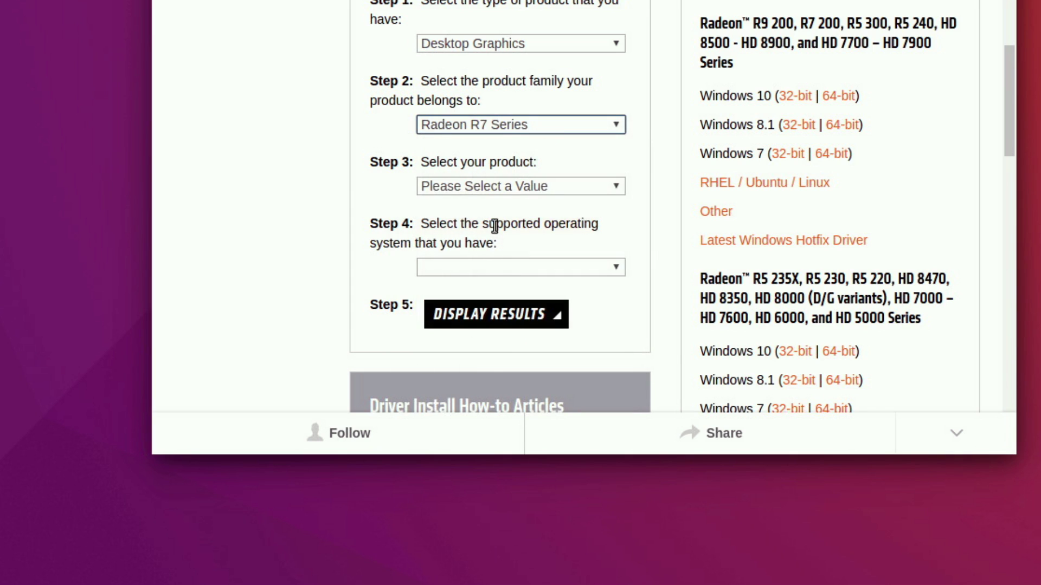
{"action": "left_click", "coordinate": [509, 184]}
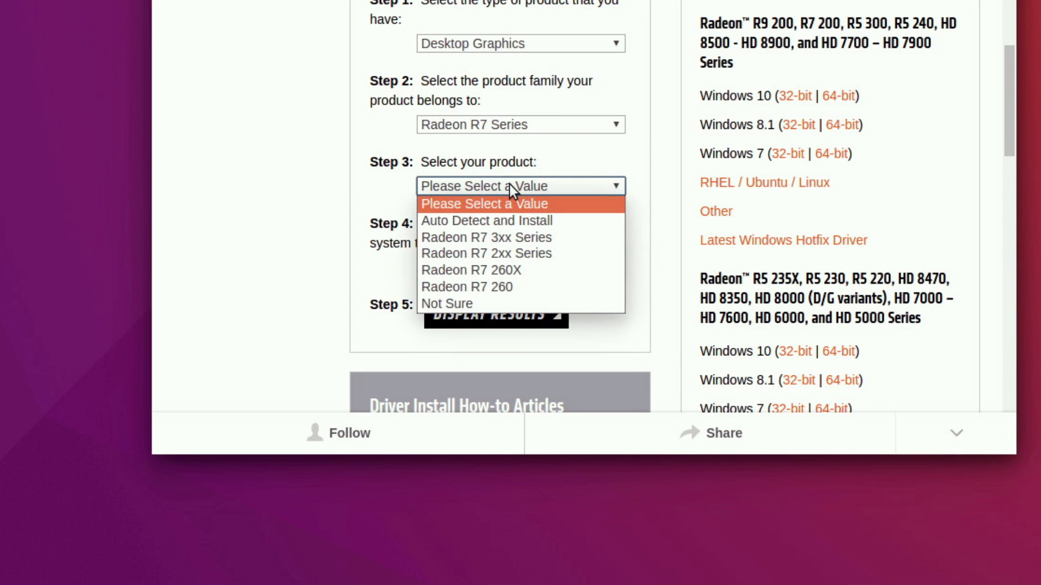
{"action": "left_click", "coordinate": [516, 273]}
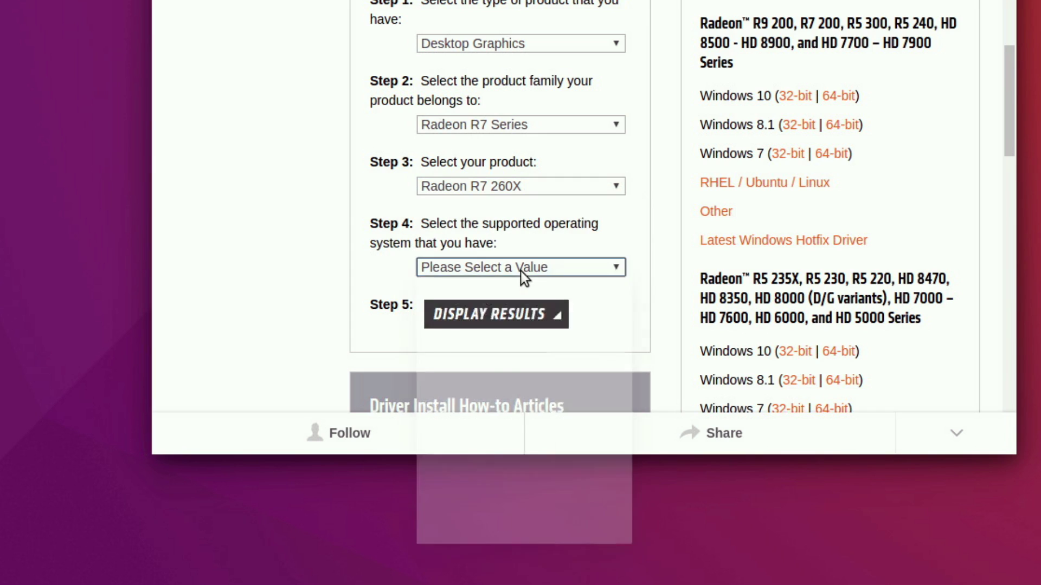
{"action": "left_click", "coordinate": [520, 271]}
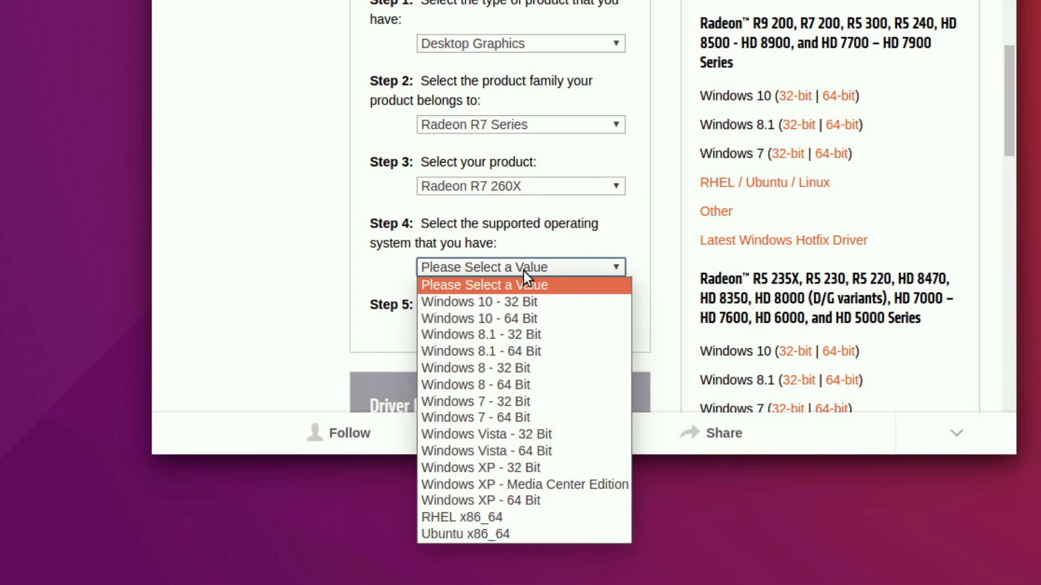
{"action": "left_click", "coordinate": [551, 533]}
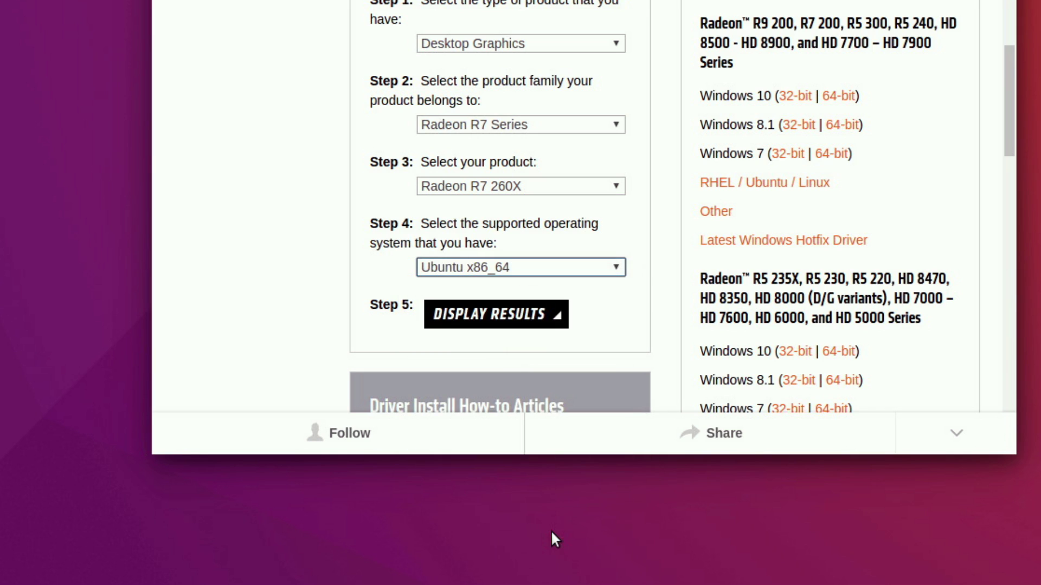
Show results, highlight the Ubuntu 16.04 link, and place amdgpu-pro-16.40-348864.tar.xz mid-desktop
{"action": "left_click", "coordinate": [536, 313]}
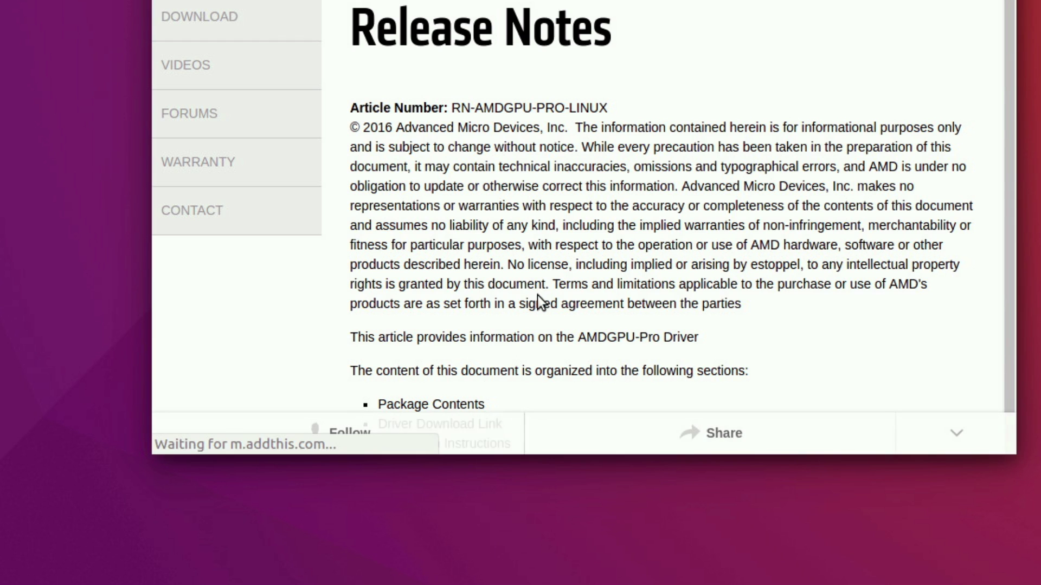
{"action": "scroll", "coordinate": [577, 106], "scroll_direction": "down", "scroll_amount": 1}
{"action": "scroll", "coordinate": [576, 106], "scroll_direction": "down", "scroll_amount": 1}
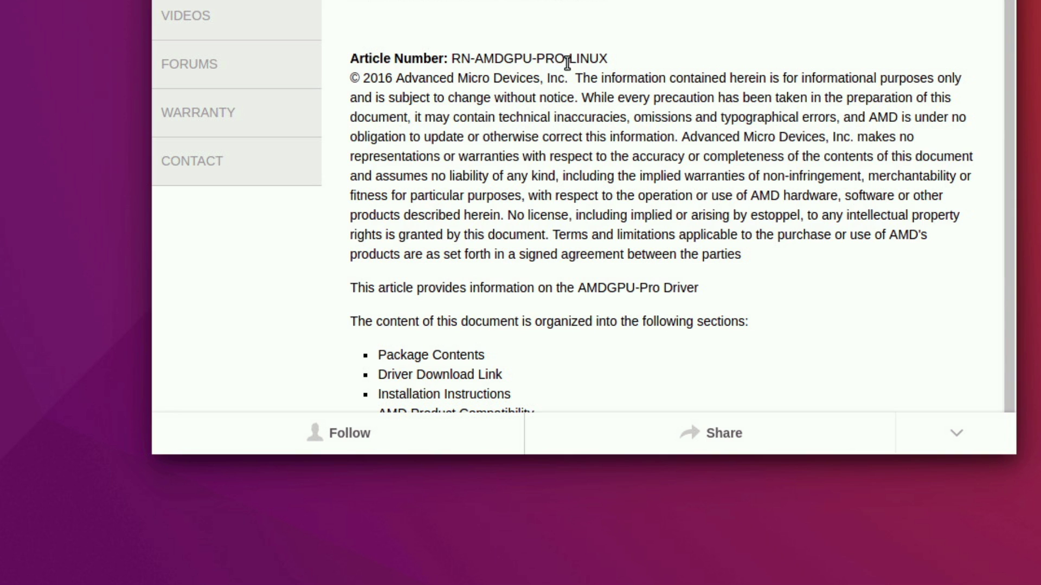
{"action": "scroll", "coordinate": [654, 35], "scroll_direction": "down", "scroll_amount": 4}
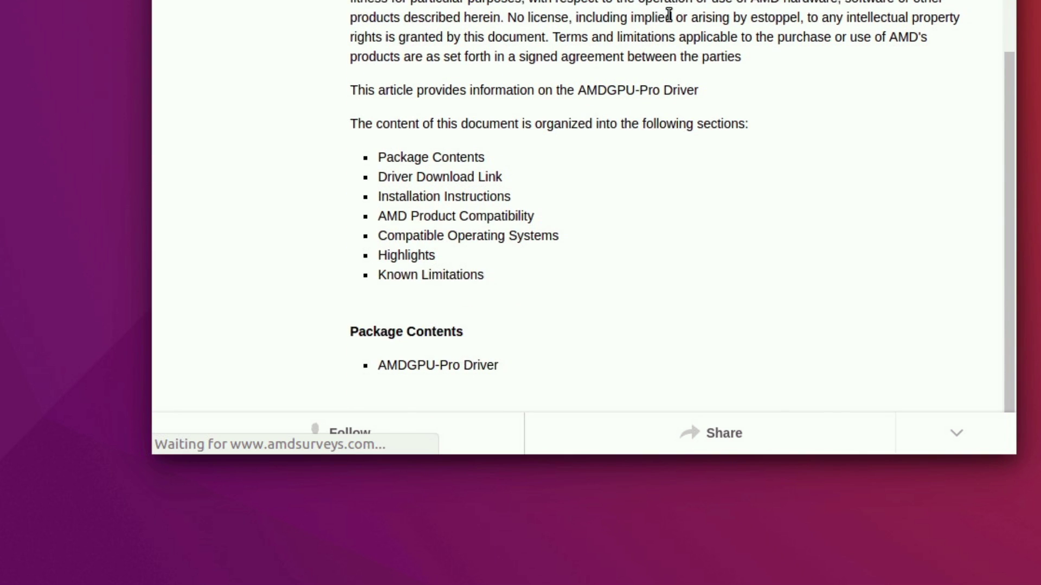
{"action": "scroll", "coordinate": [655, 35], "scroll_direction": "down", "scroll_amount": 4}
{"action": "scroll", "coordinate": [654, 34], "scroll_direction": "down", "scroll_amount": 4}
{"action": "scroll", "coordinate": [753, 127], "scroll_direction": "down", "scroll_amount": 4}
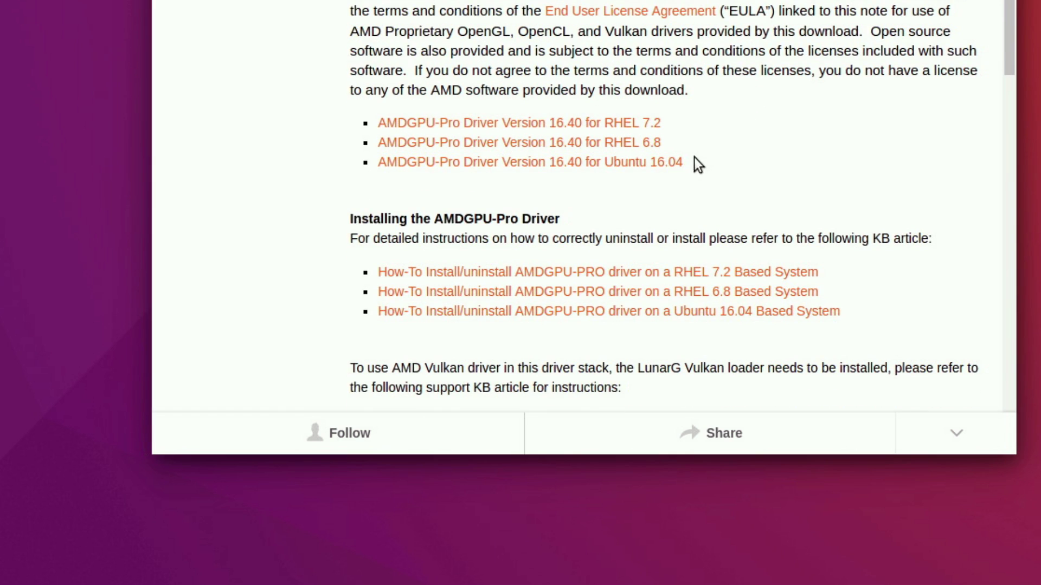
{"action": "left_click_drag", "start_coordinate": [687, 162], "coordinate": [380, 162]}
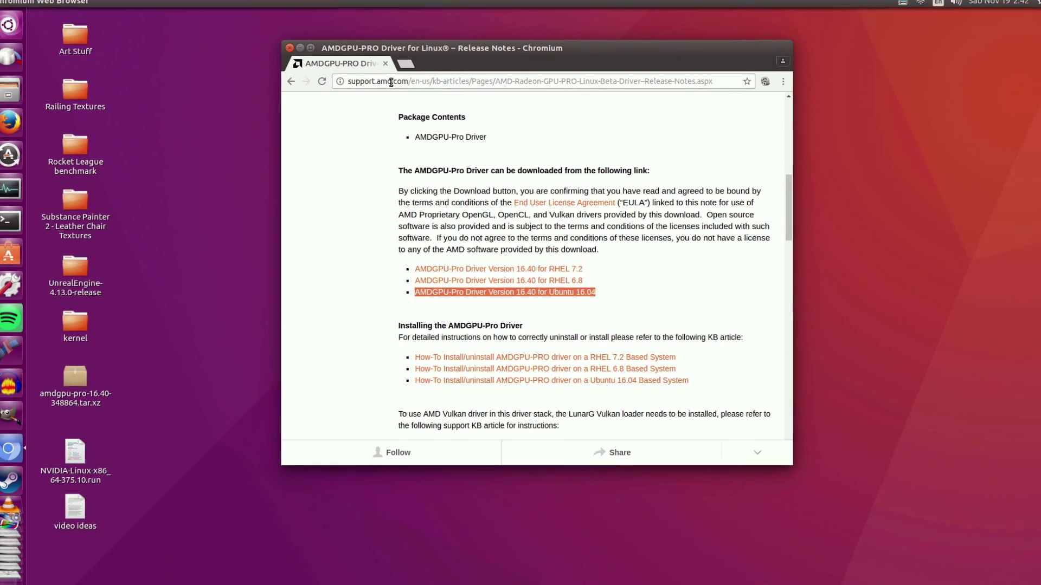
{"action": "left_click", "coordinate": [305, 52]}
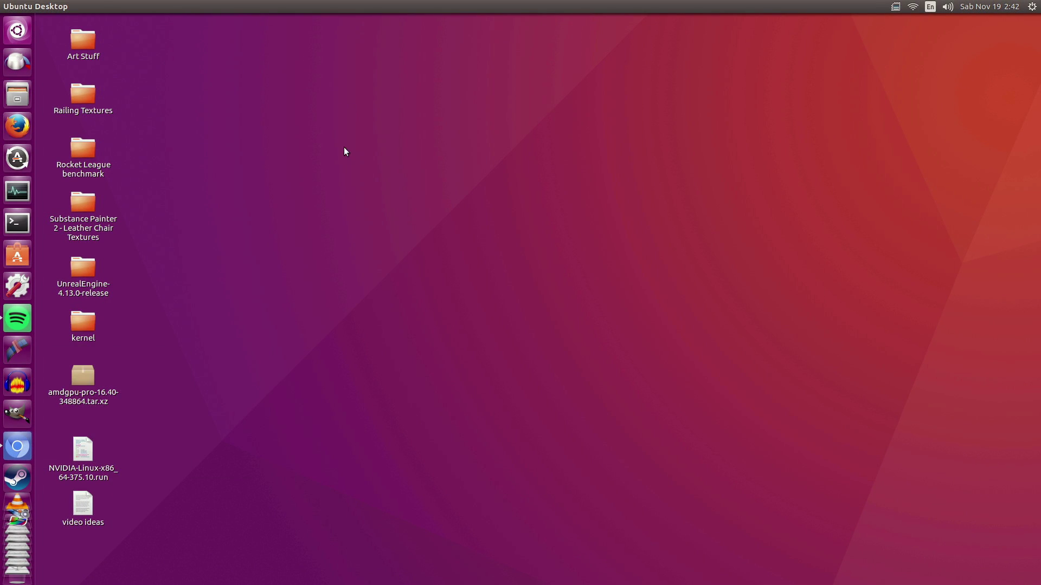
{"action": "left_click_drag", "start_coordinate": [83, 377], "coordinate": [504, 224]}
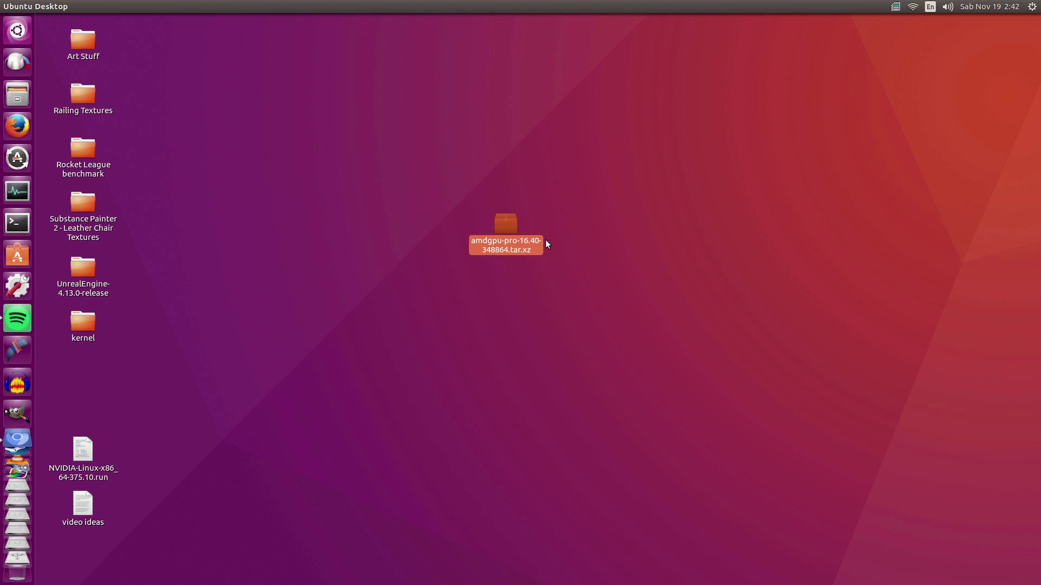
{"action": "left_click", "coordinate": [505, 224]}
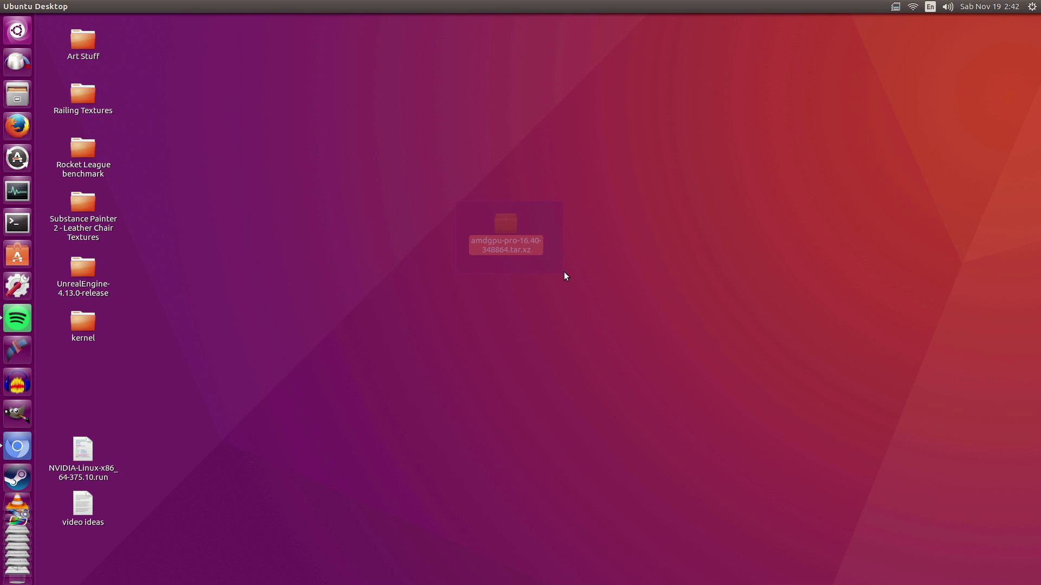
Extract amdgpu-pro-16.40-348864.tar.xz here and move the new folder to the top centre
{"action": "right_click", "coordinate": [514, 246]}
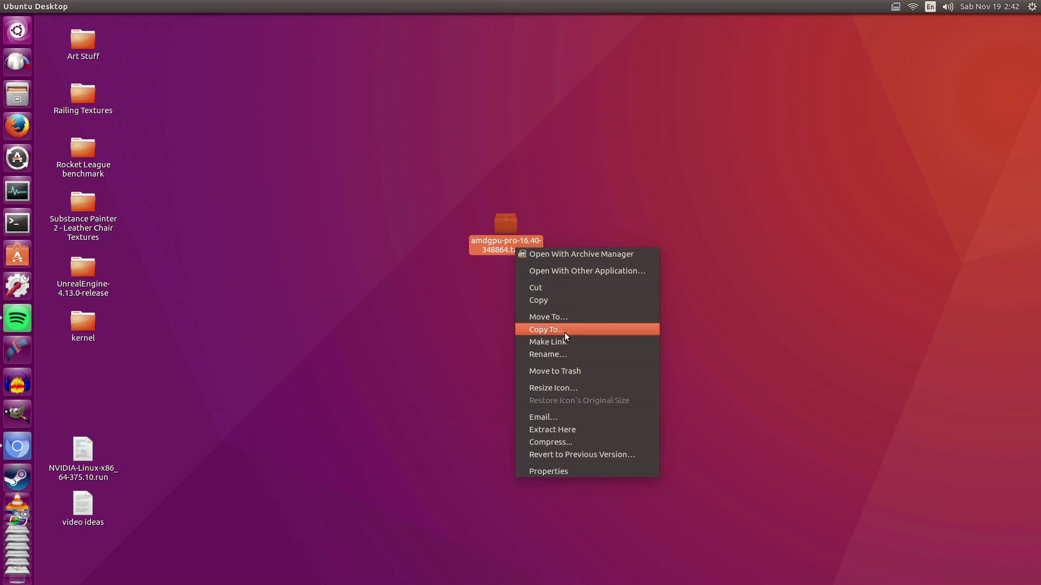
{"action": "left_click", "coordinate": [567, 430]}
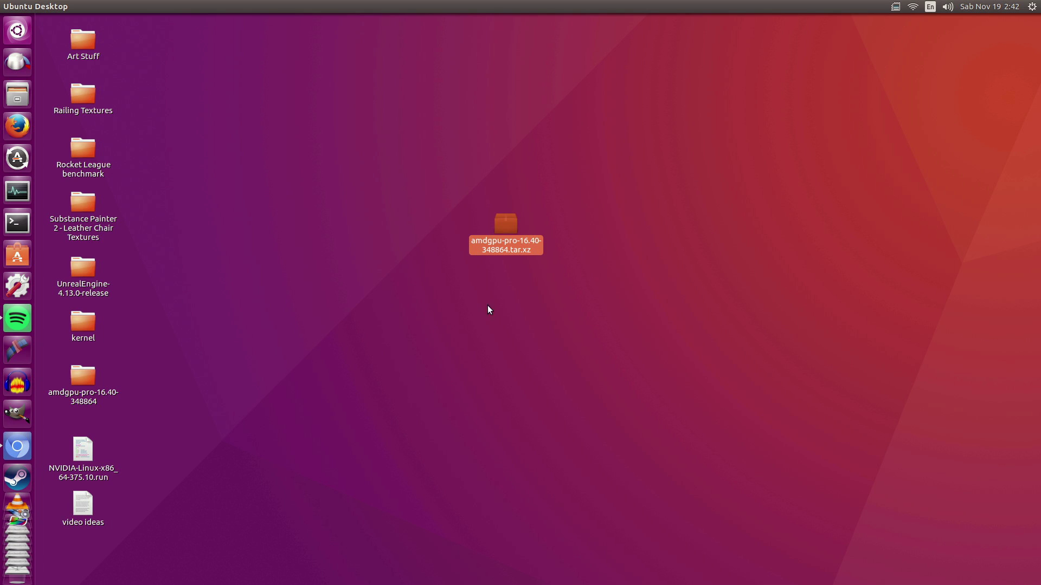
{"action": "left_click_drag", "start_coordinate": [505, 232], "coordinate": [167, 273]}
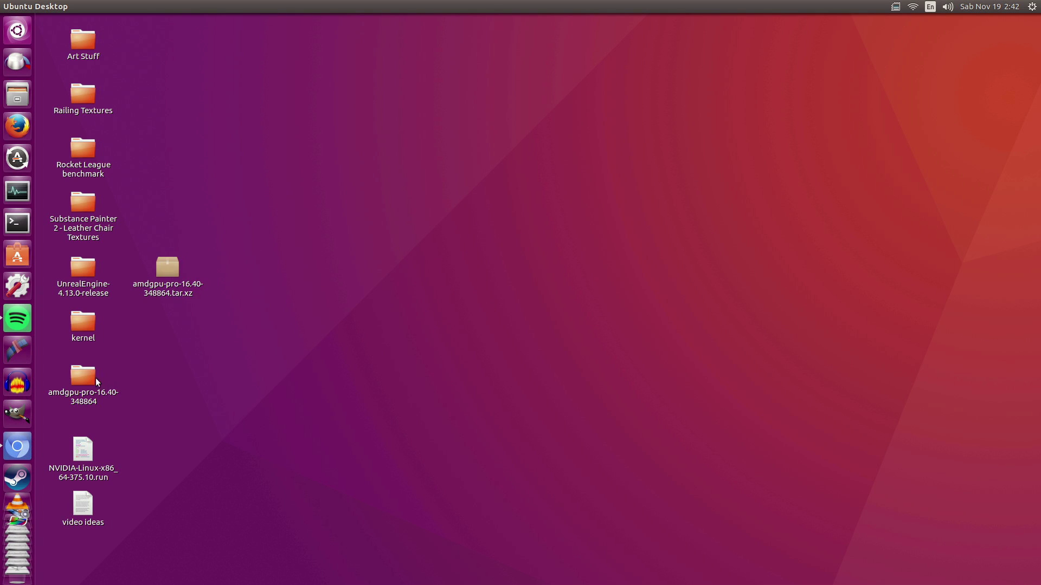
{"action": "left_click_drag", "start_coordinate": [96, 381], "coordinate": [504, 142]}
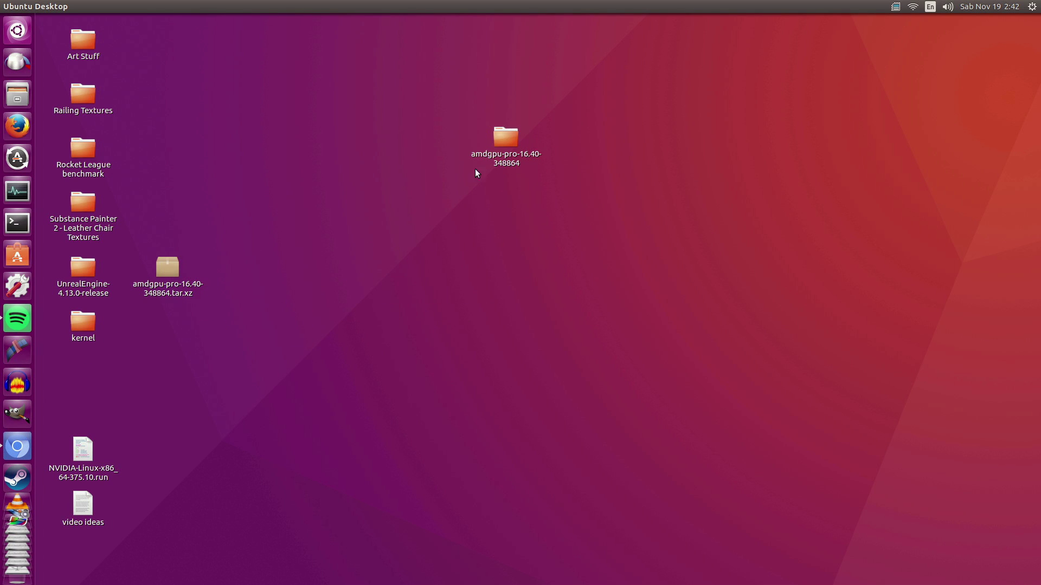
Open Terminal and cd into the desktop amdgpu-pro-16.40-348864 folder
{"action": "left_click", "coordinate": [17, 222]}
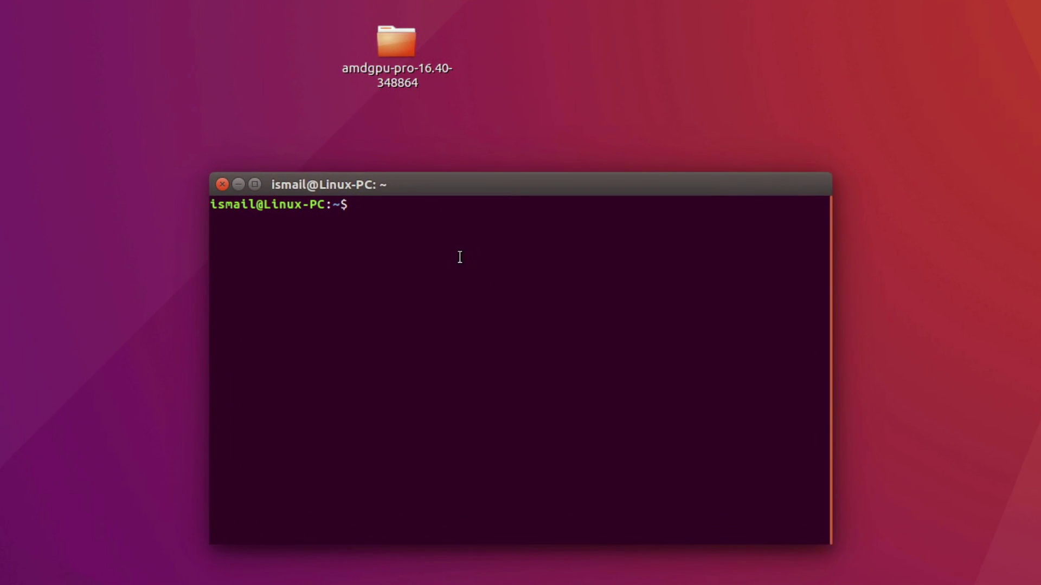
{"action": "type", "text": "cd"}
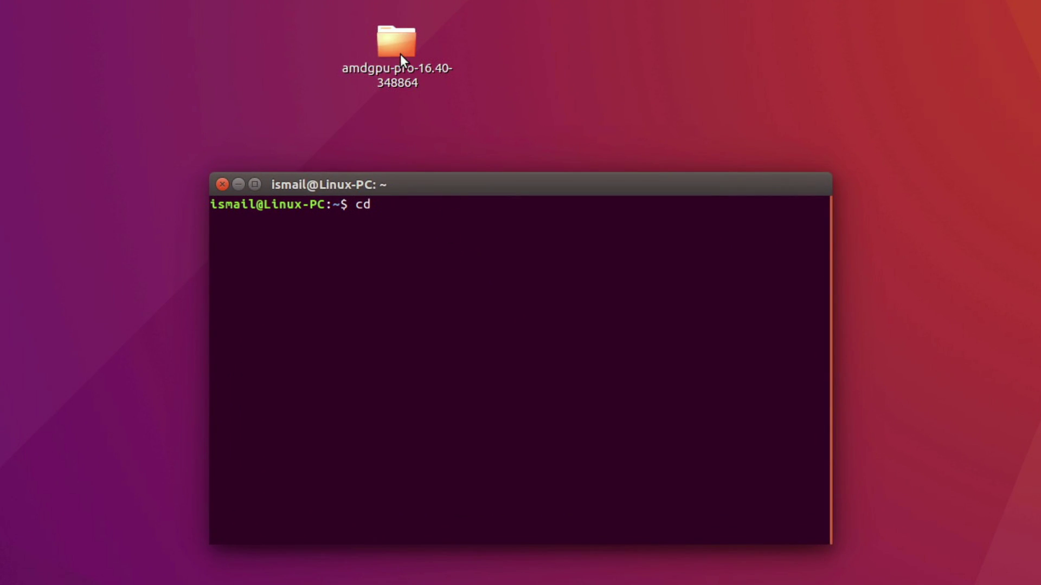
{"action": "left_click_drag", "start_coordinate": [397, 53], "coordinate": [530, 283]}
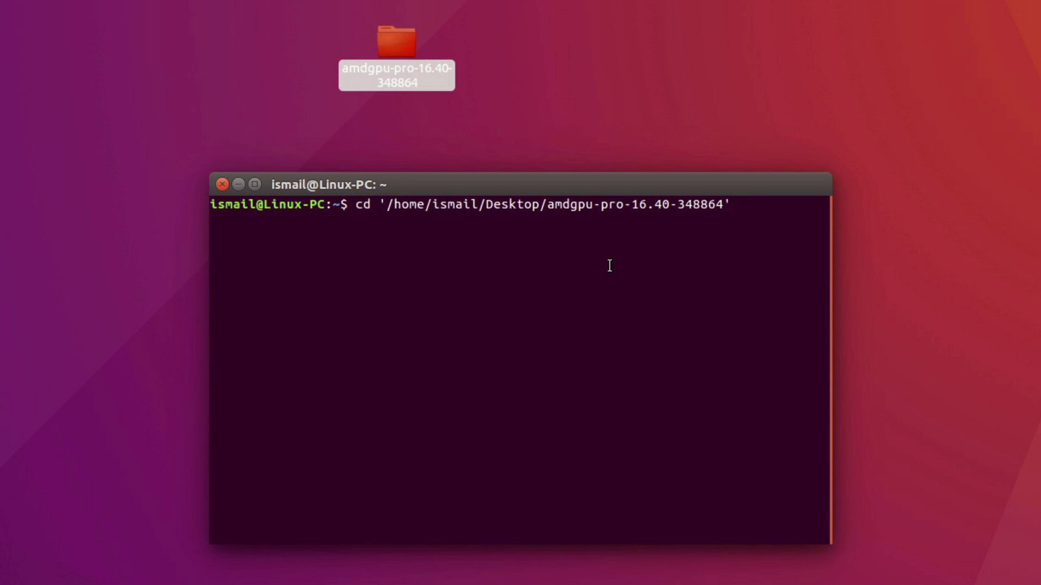
{"action": "key", "text": "Return"}
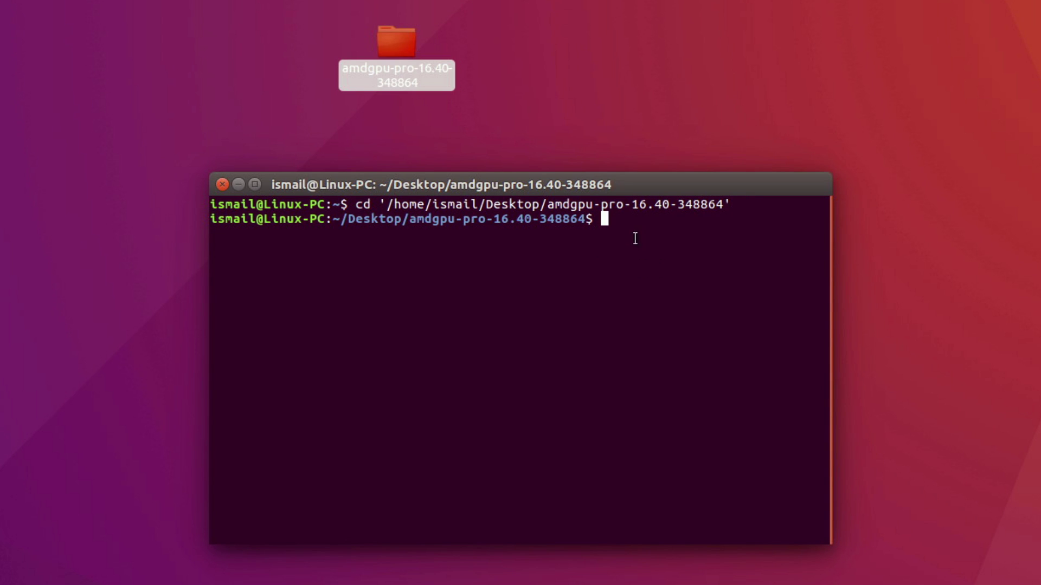
{"action": "left_click_drag", "start_coordinate": [543, 182], "coordinate": [472, 147]}
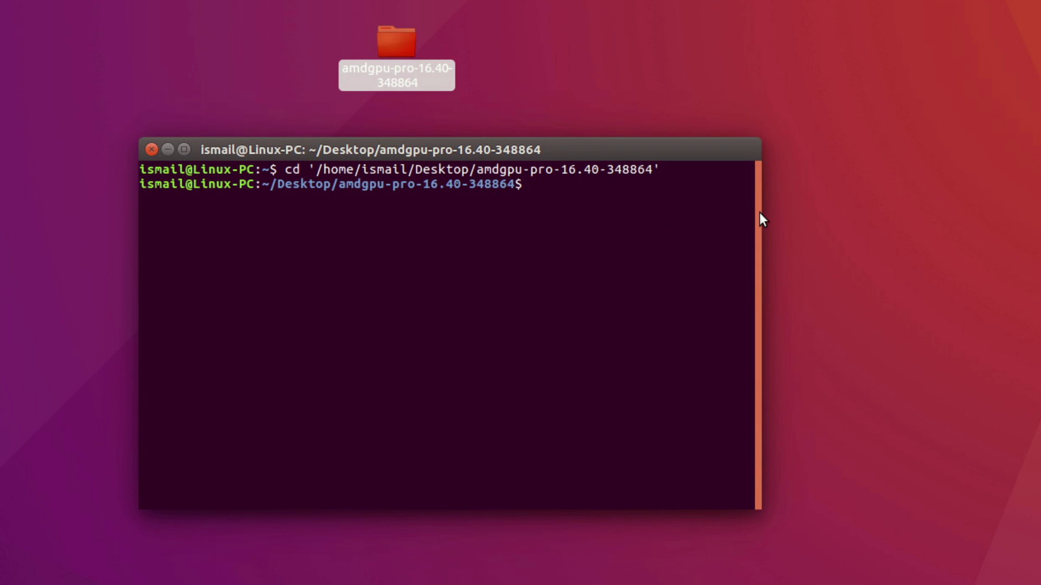
Widen the terminal and run dpkg -l amdgpu-pro, which finds no installed package
{"action": "left_click_drag", "start_coordinate": [760, 218], "coordinate": [844, 228]}
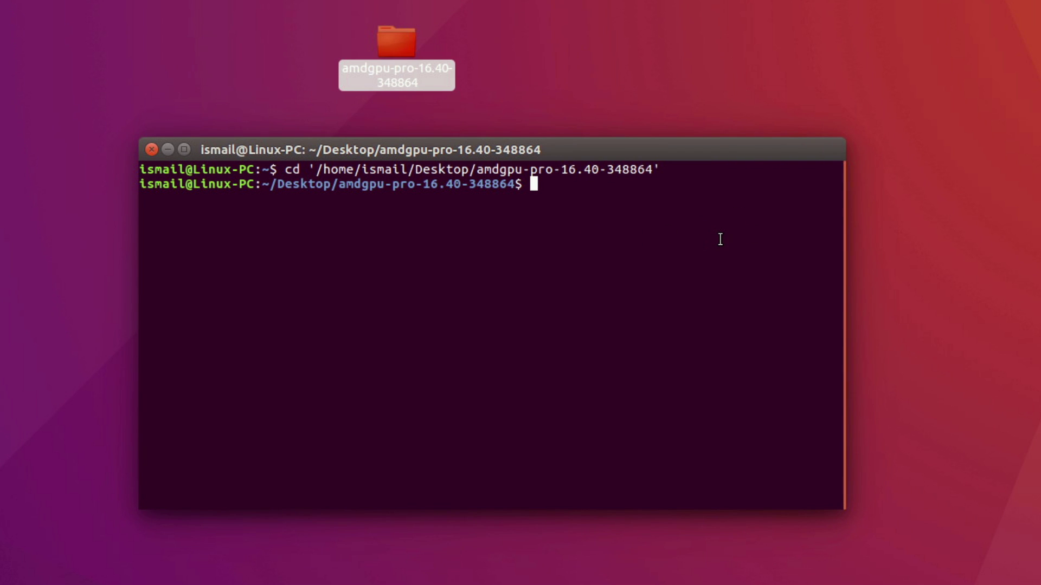
{"action": "type", "text": "dpkg "}
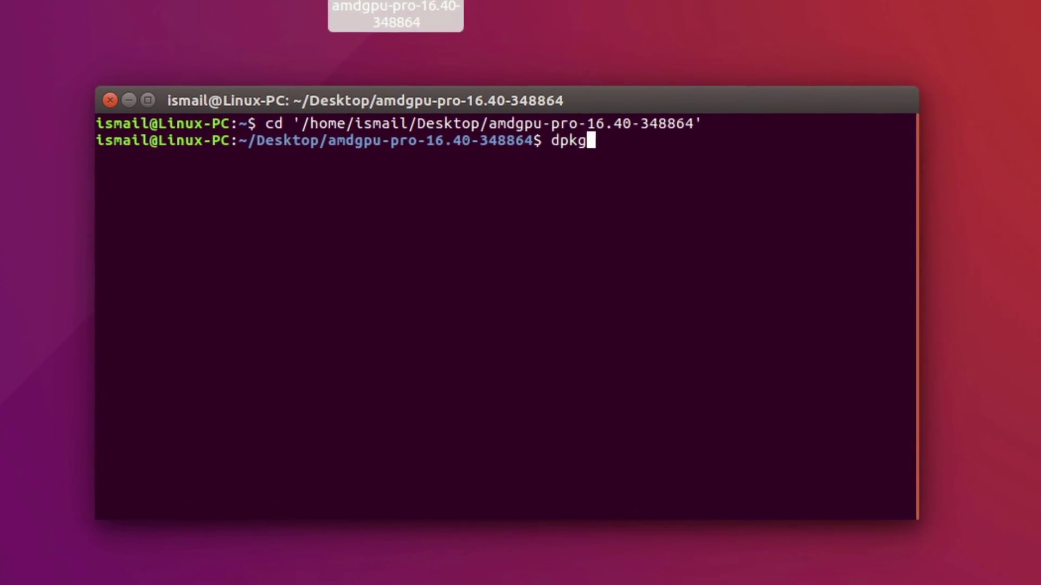
{"action": "type", "text": "-"}
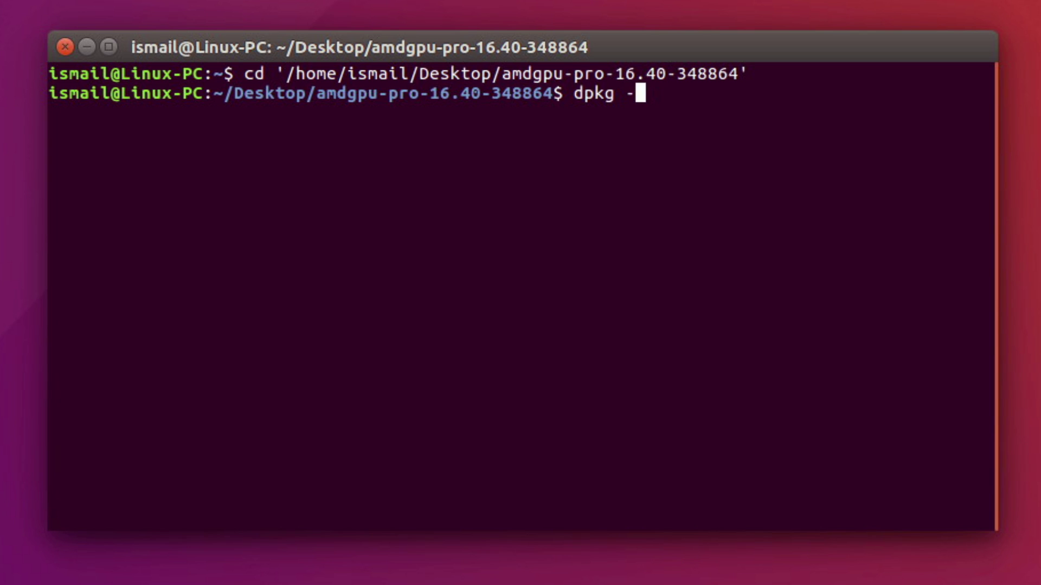
{"action": "type", "text": "l"}
{"action": "type", "text": " amdgpu-"}
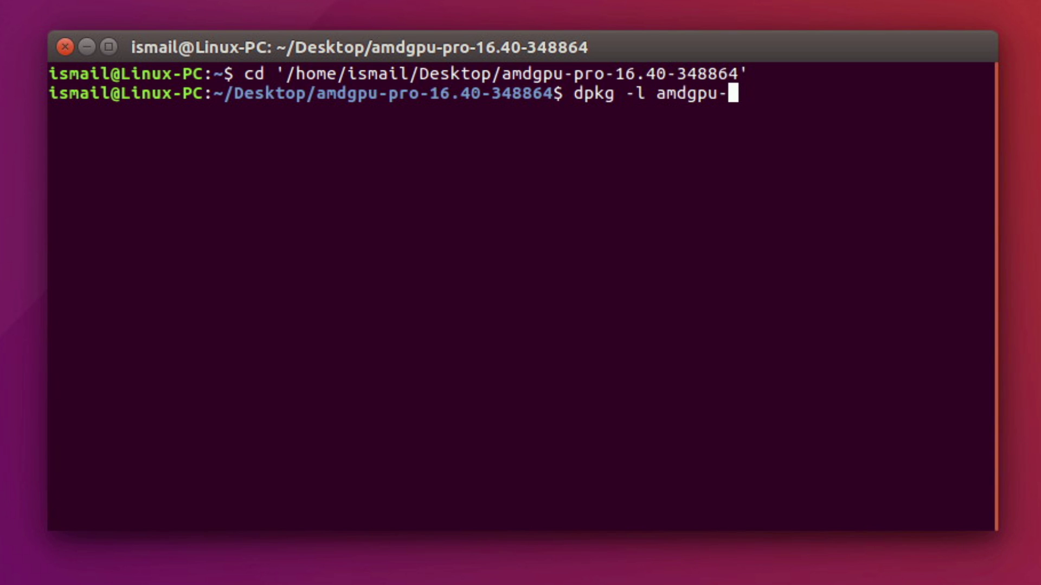
{"action": "type", "text": "pro"}
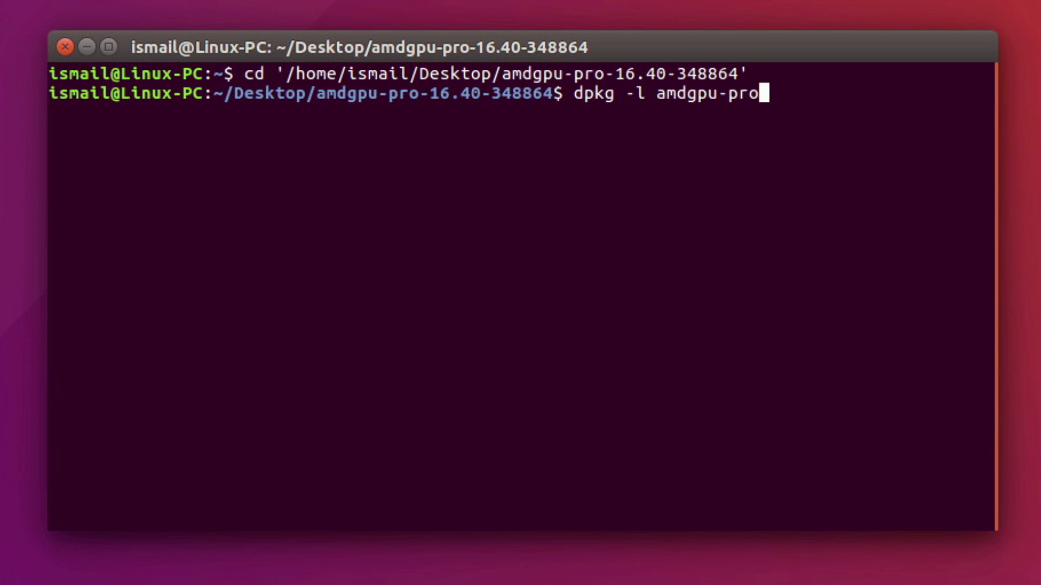
{"action": "key", "text": "Return"}
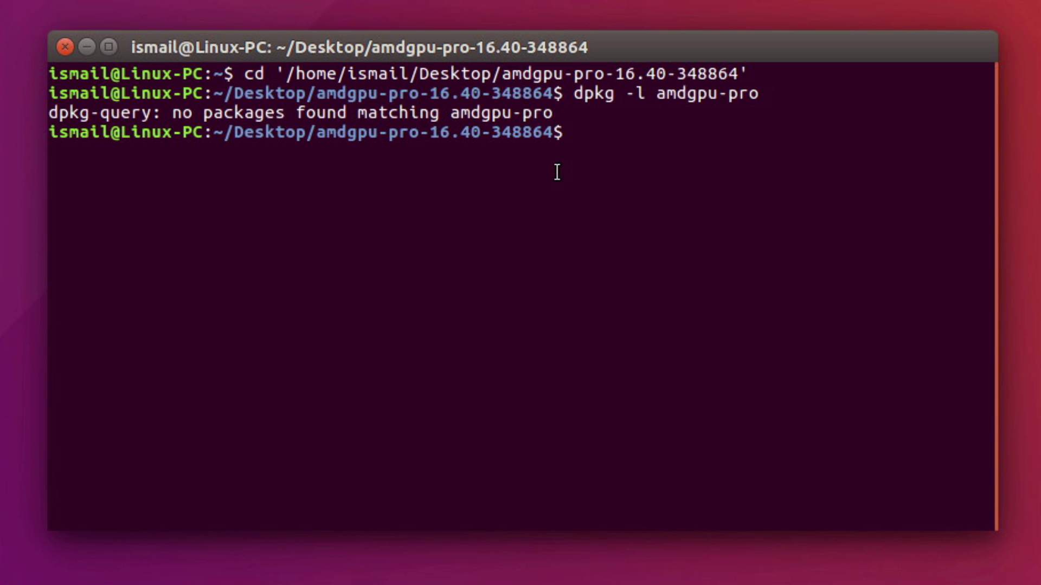
{"action": "type", "text": "sud"}
{"action": "type", "text": "o "}
{"action": "type", "text": "./"}
{"action": "type", "text": "amdgpu"}
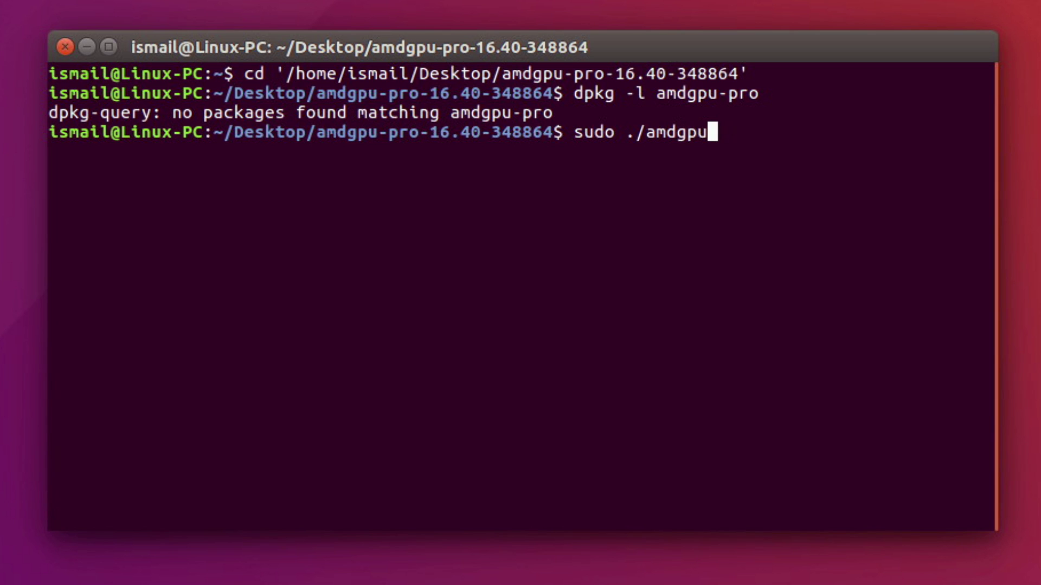
{"action": "type", "text": "-pro-i"}
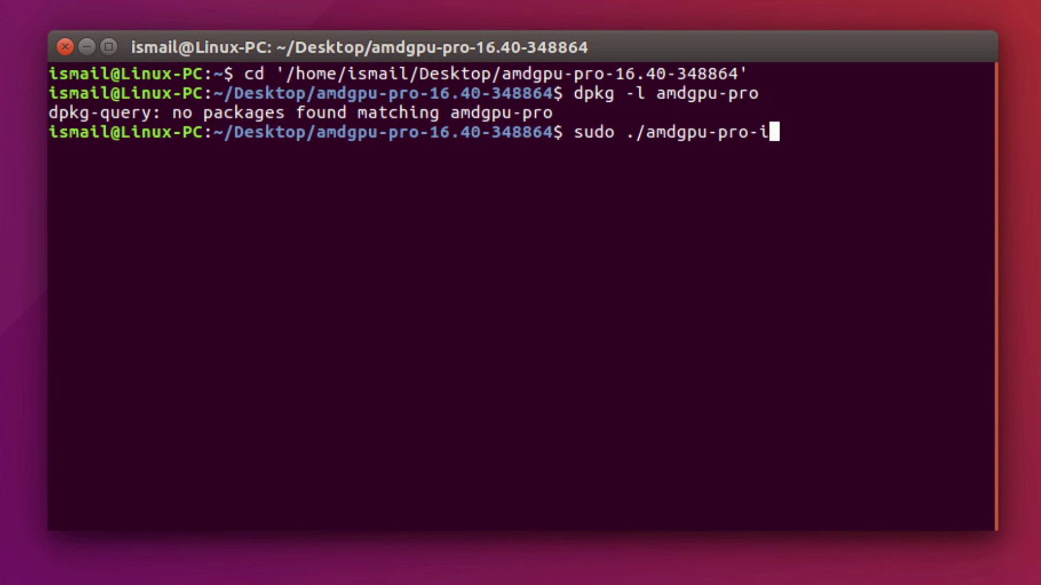
{"action": "type", "text": "nstall"}
Run sudo ./amdgpu-pro-install, authenticate, and confirm installing the 32 amdgpu-pro packages
{"action": "key", "text": "Return"}
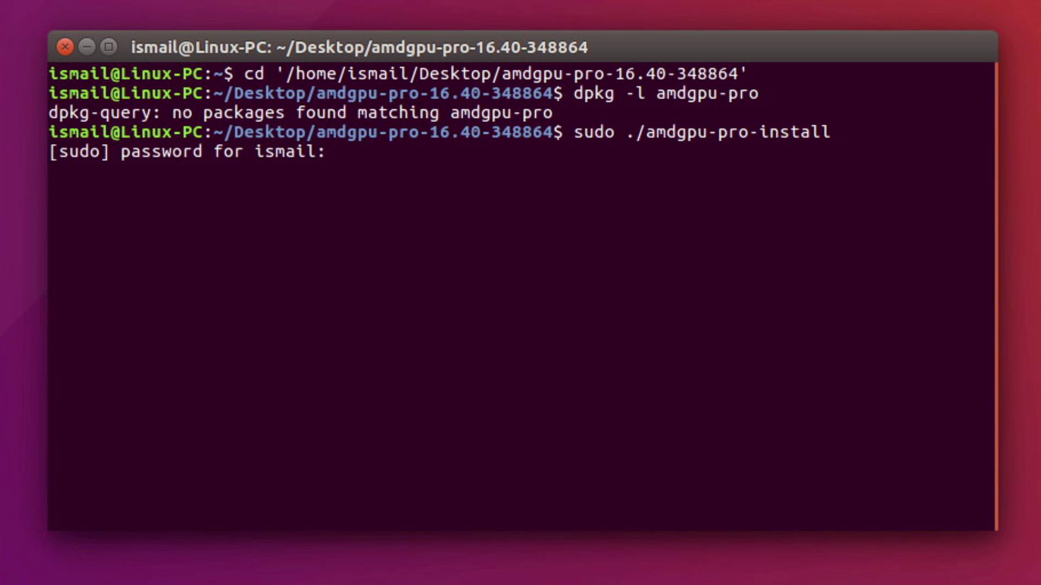
{"action": "key", "text": "Return"}
{"action": "type", "text": "y"}
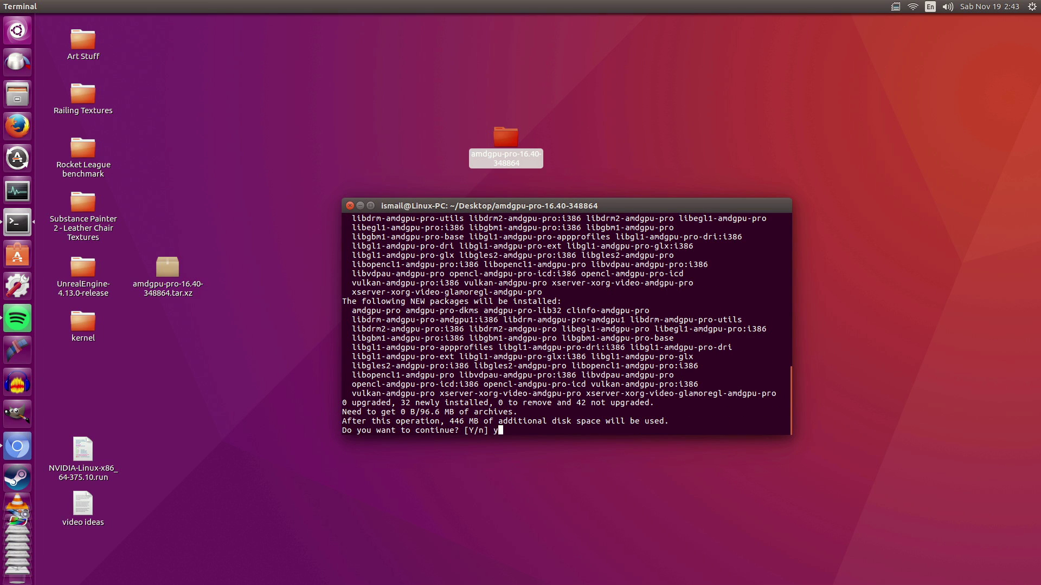
{"action": "key", "text": "Return"}
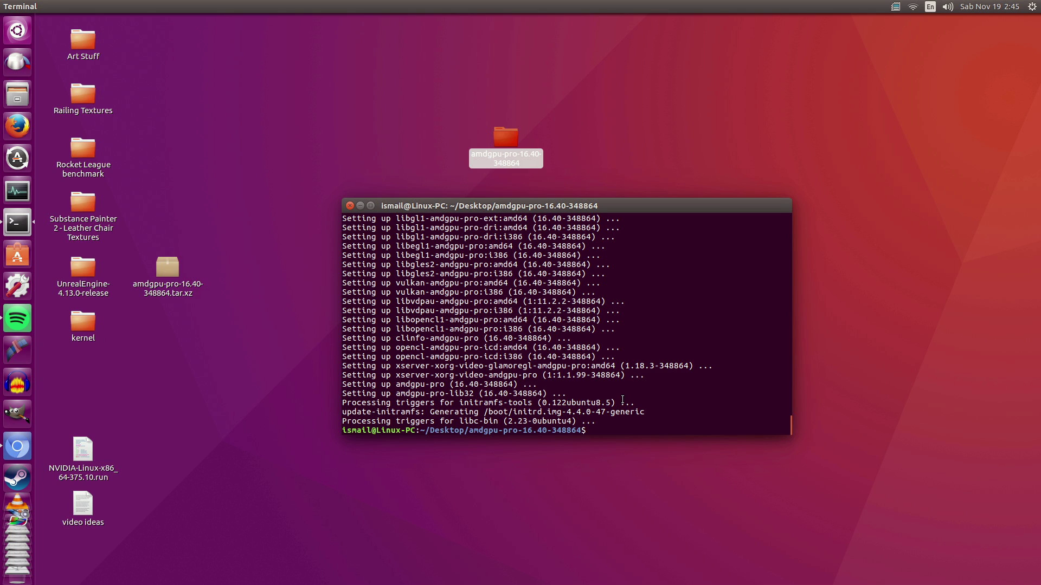
Close the terminal, restart Ubuntu from the gear menu, and cancel the problem report
{"action": "left_click", "coordinate": [348, 207]}
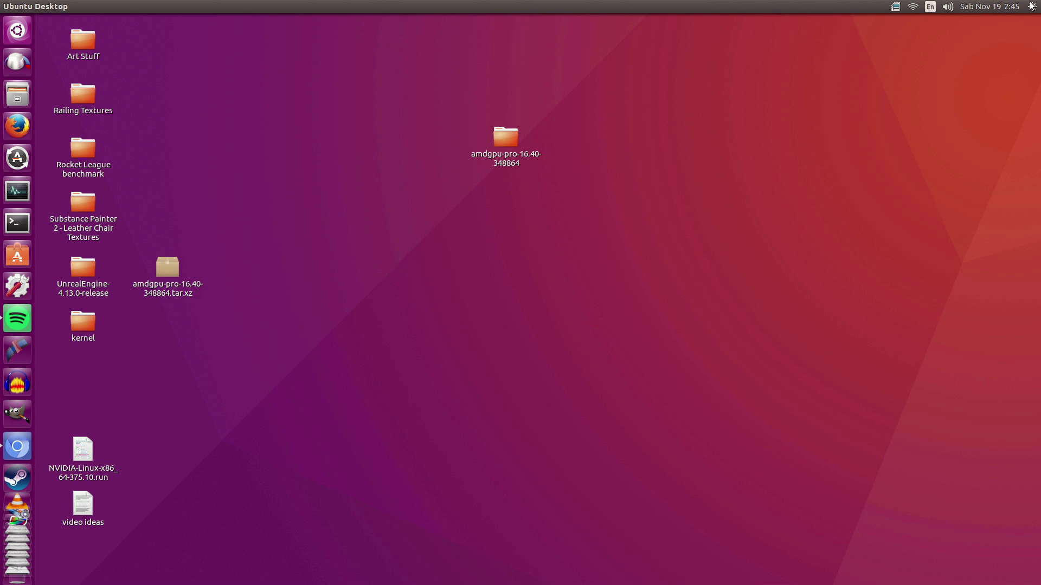
{"action": "left_click", "coordinate": [1032, 6]}
{"action": "left_click", "coordinate": [950, 133]}
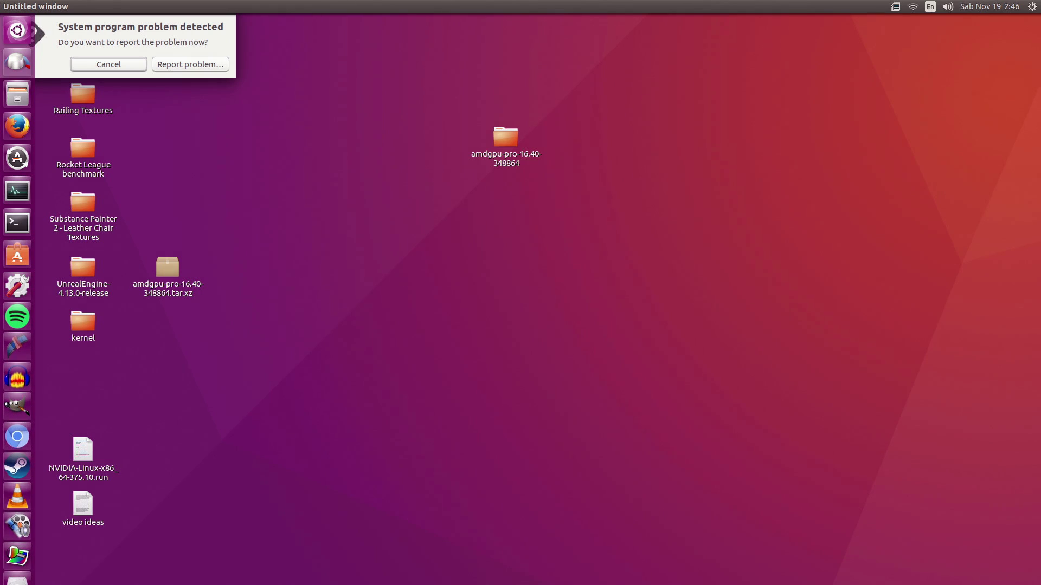
{"action": "left_click", "coordinate": [134, 66]}
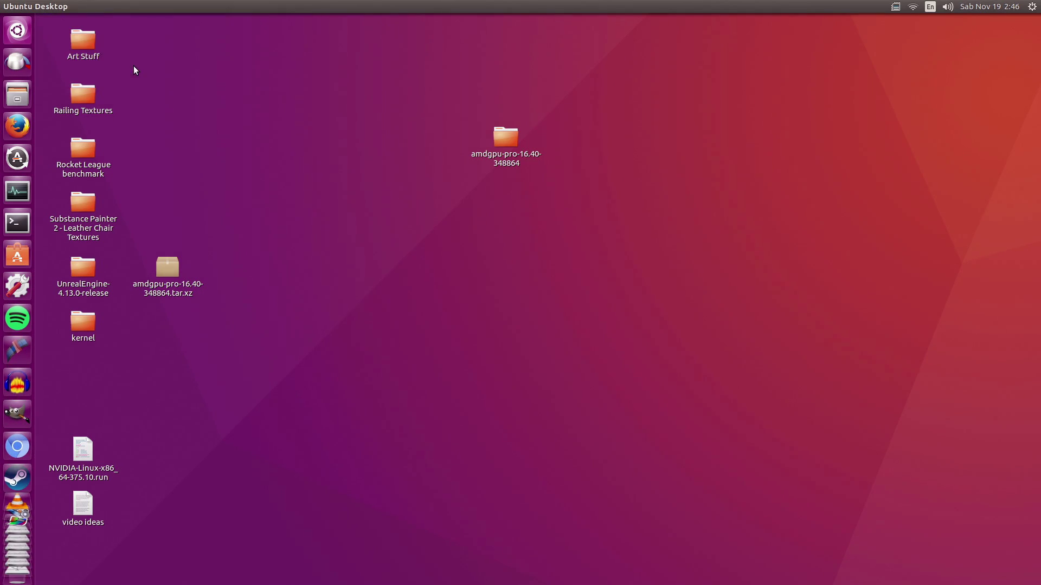
In a new centred terminal, rerun dpkg -l amdgpu-pro and highlight the 16.40-348864 line
{"action": "left_click", "coordinate": [17, 222]}
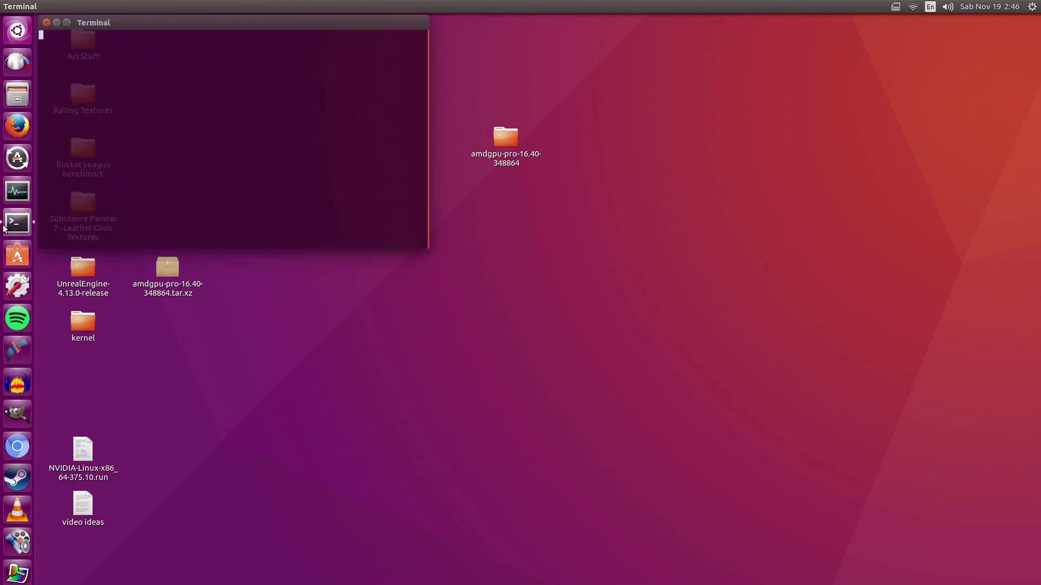
{"action": "left_click_drag", "start_coordinate": [214, 5], "coordinate": [500, 99]}
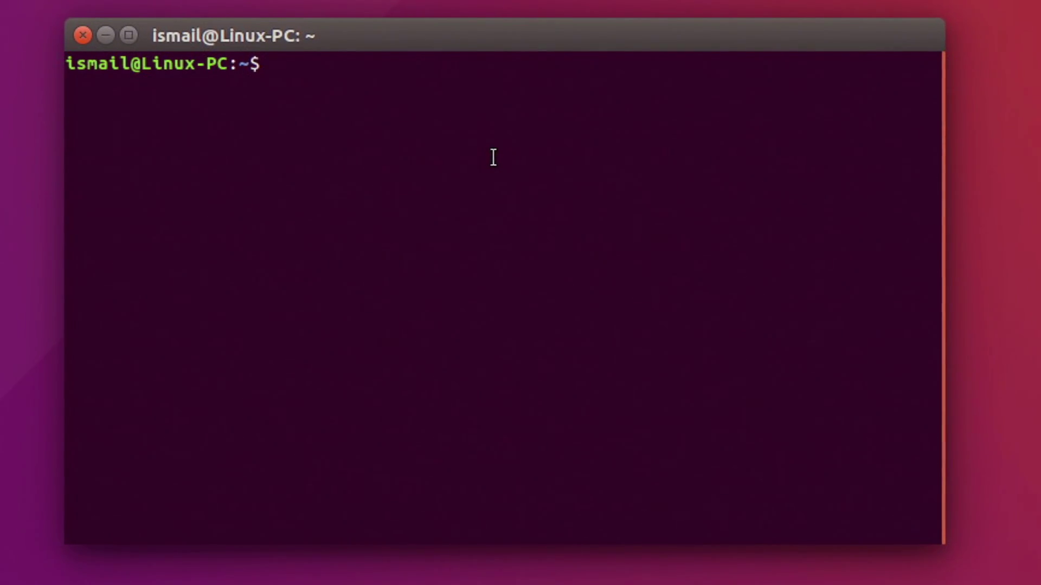
{"action": "type", "text": "dp"}
{"action": "type", "text": "kg -"}
{"action": "type", "text": "l "}
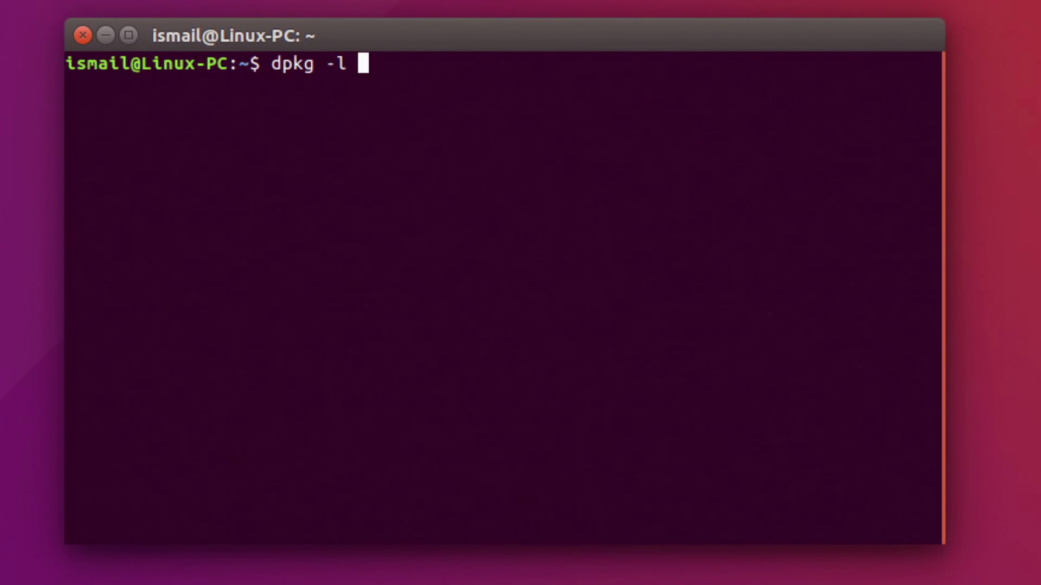
{"action": "type", "text": "amdgpu"}
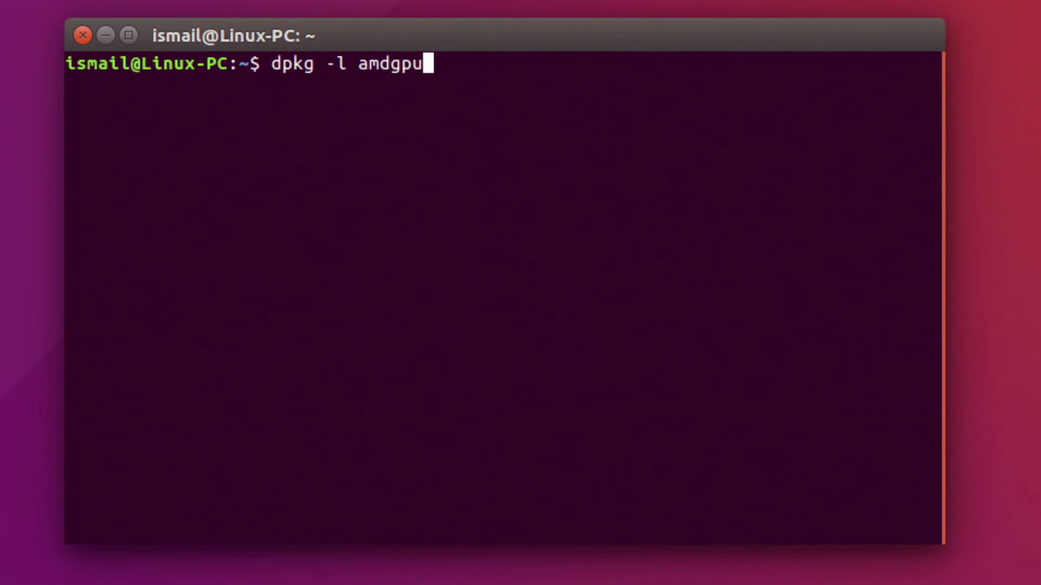
{"action": "type", "text": "-pro"}
{"action": "key", "text": "Return"}
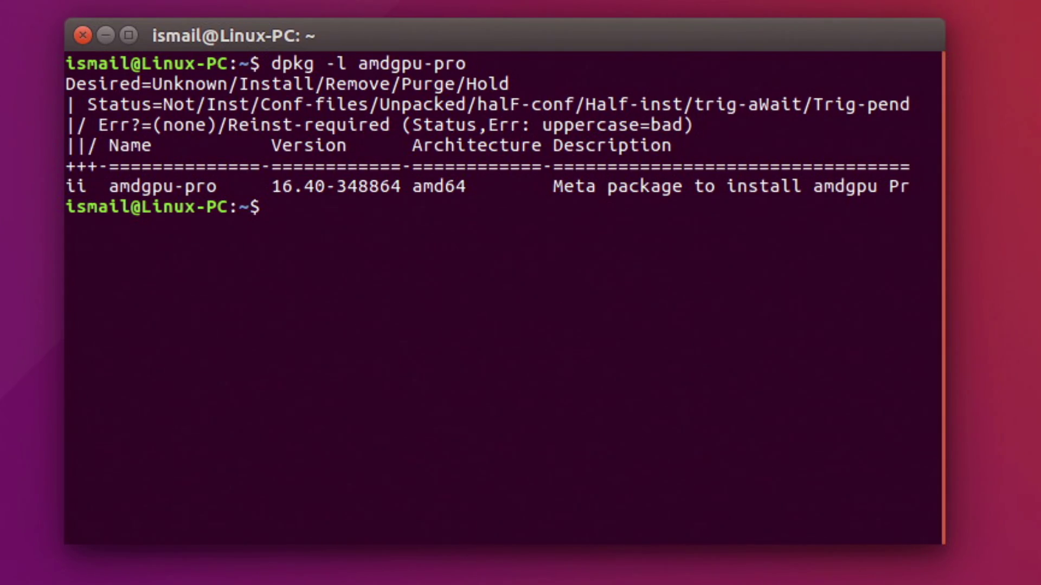
{"action": "mouse_move", "coordinate": [400, 189]}
{"action": "left_mouse_down"}
{"action": "mouse_move", "coordinate": [286, 162]}
{"action": "mouse_move", "coordinate": [71, 147]}
{"action": "left_mouse_up"}
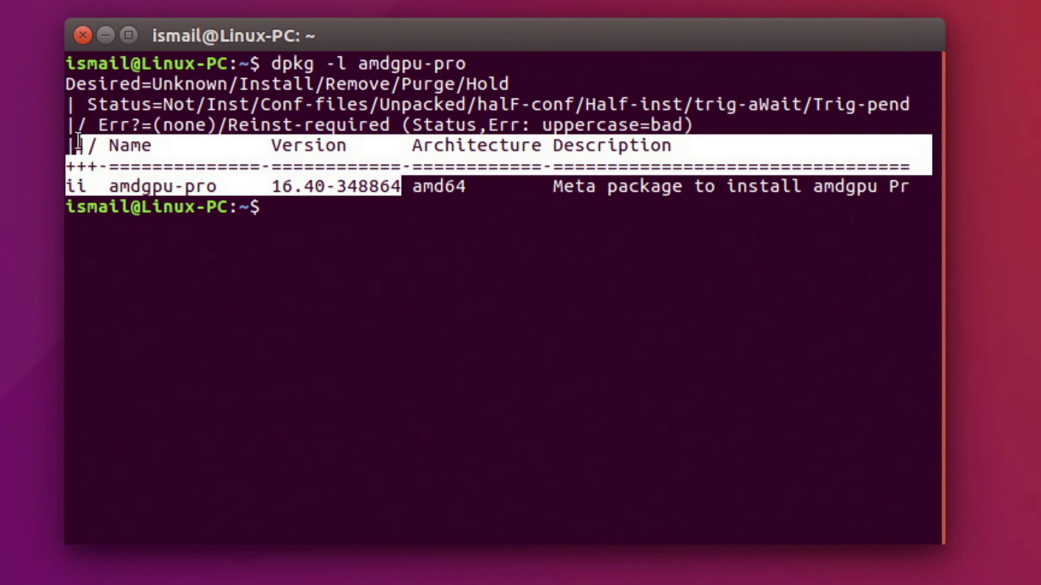